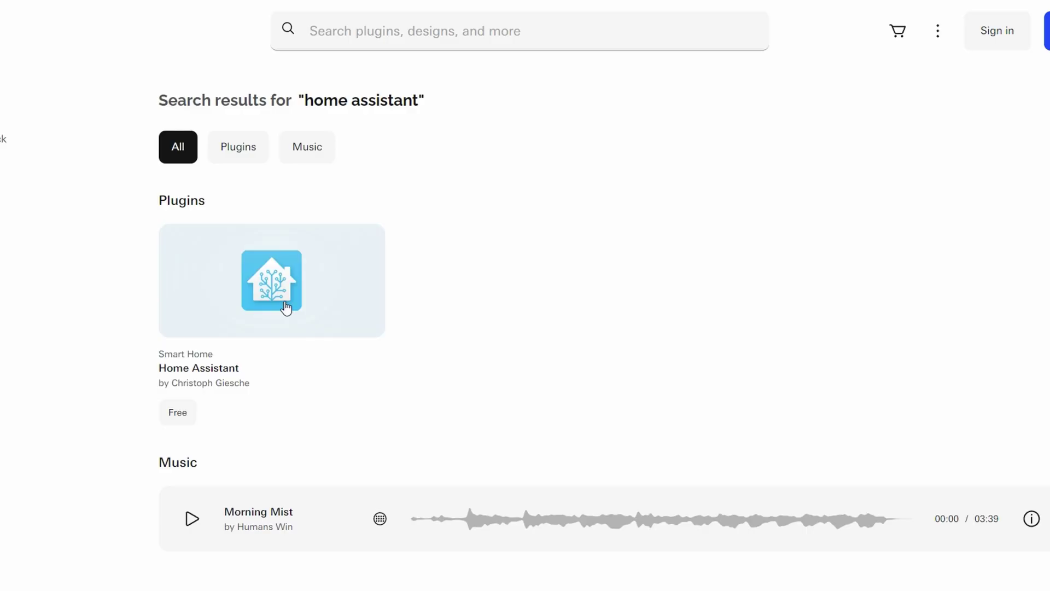
Open the Home Assistant plugin's detail page from the Elgato Marketplace results.
click(286, 307)
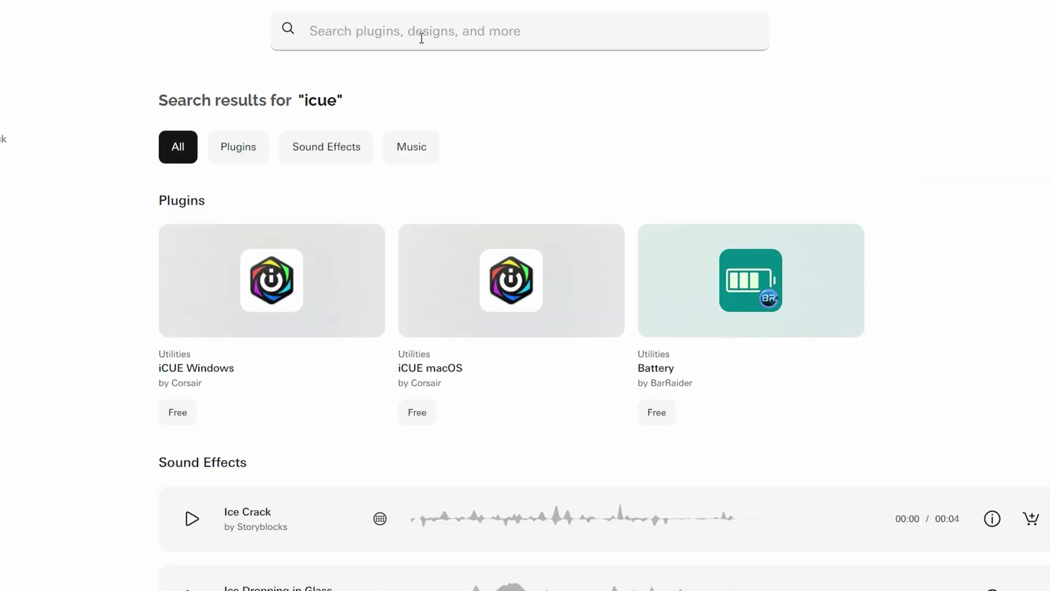
Review the iCUE Windows and Windows ScriptDeck plugin pages and the installed Plugins list.
click(246, 300)
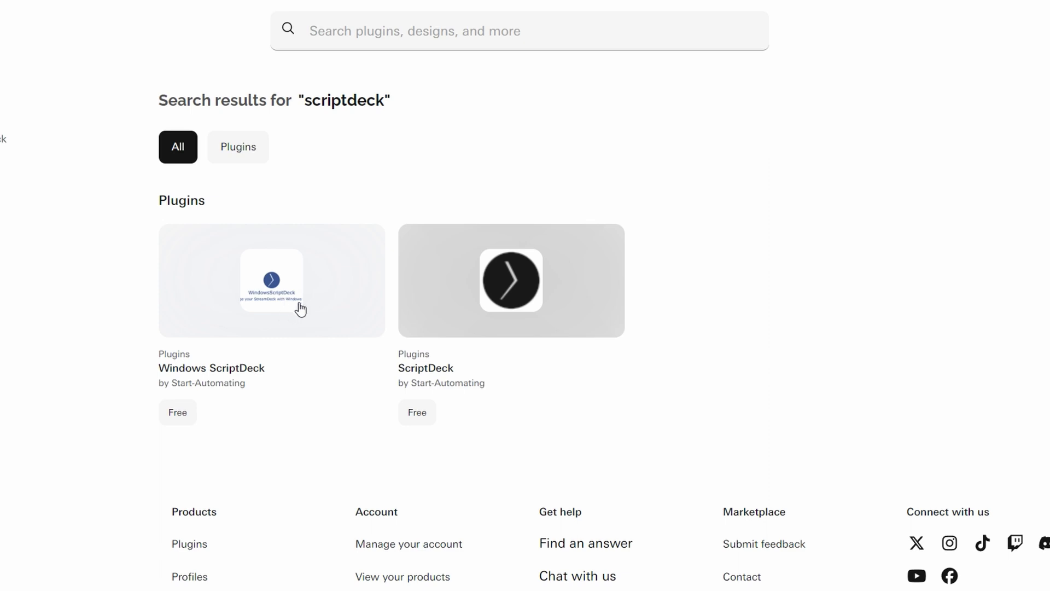
click(289, 306)
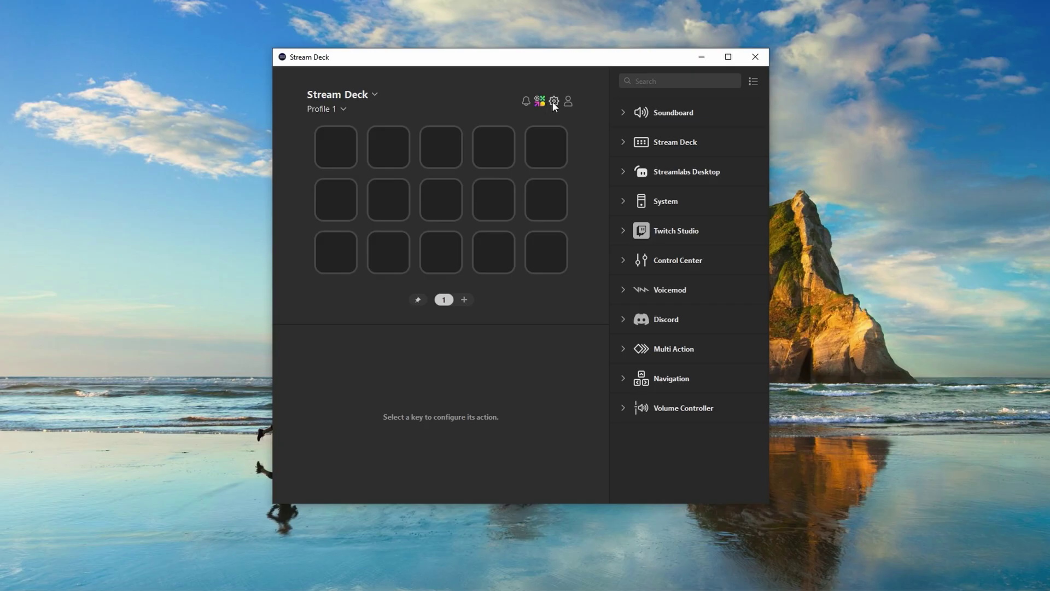
click(553, 101)
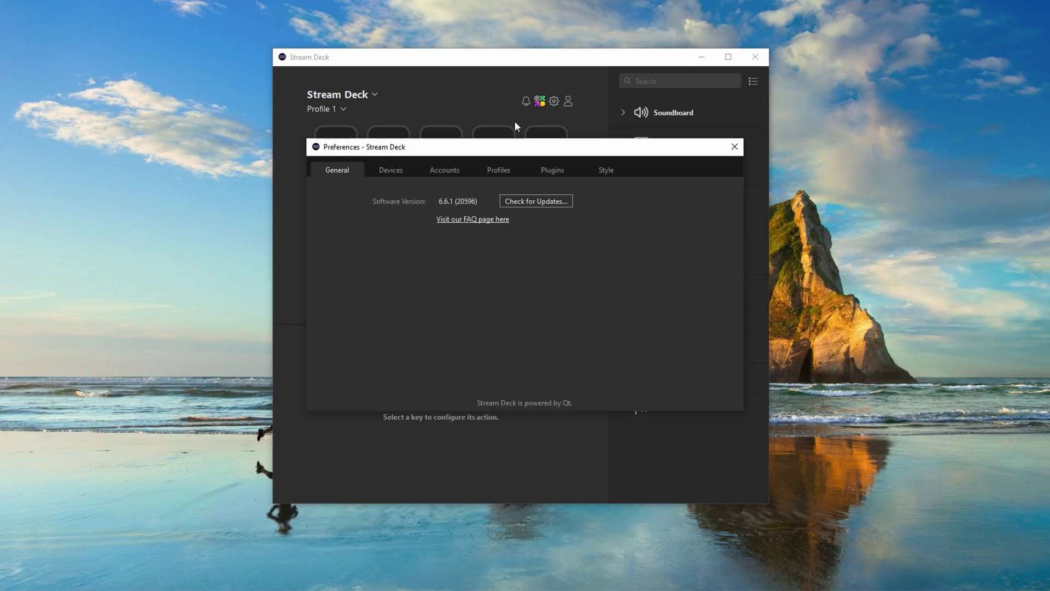
click(549, 172)
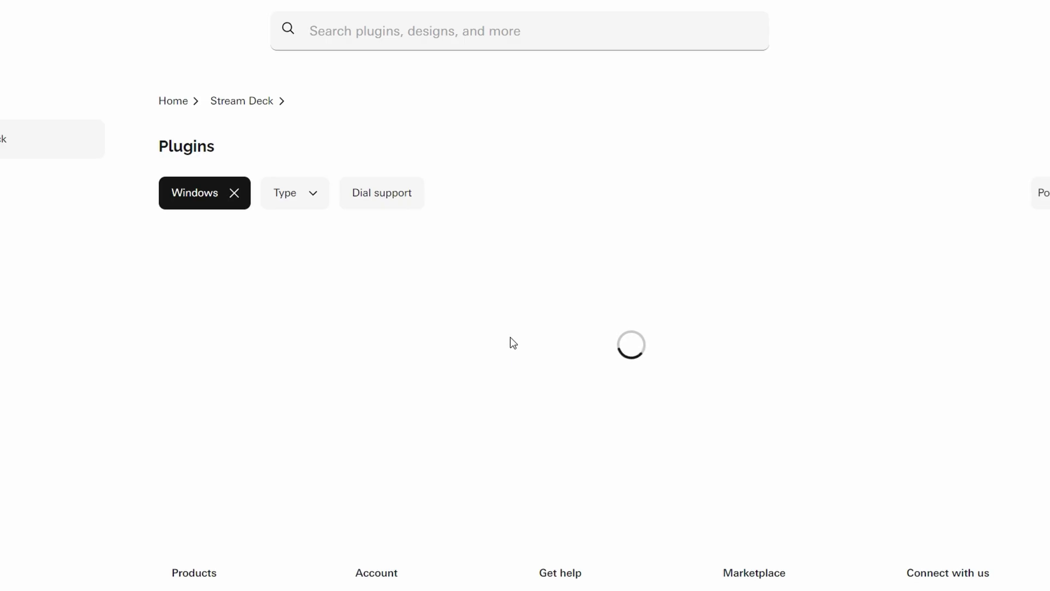
Search the marketplace for 'home assistant' and get the Home Assistant plugin.
click(414, 32)
text(home assistant)
key(Return)
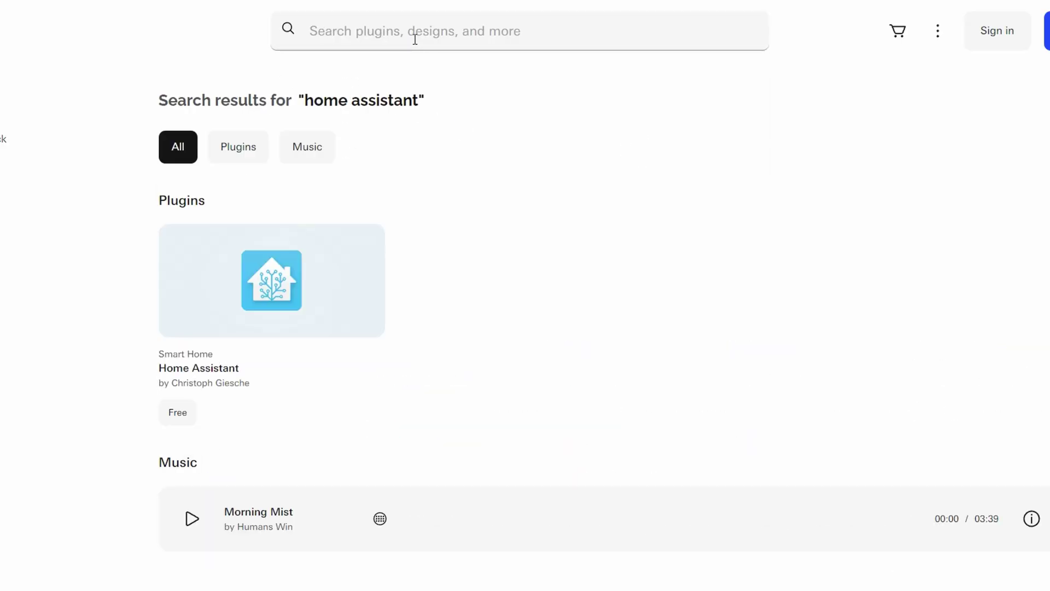
click(285, 308)
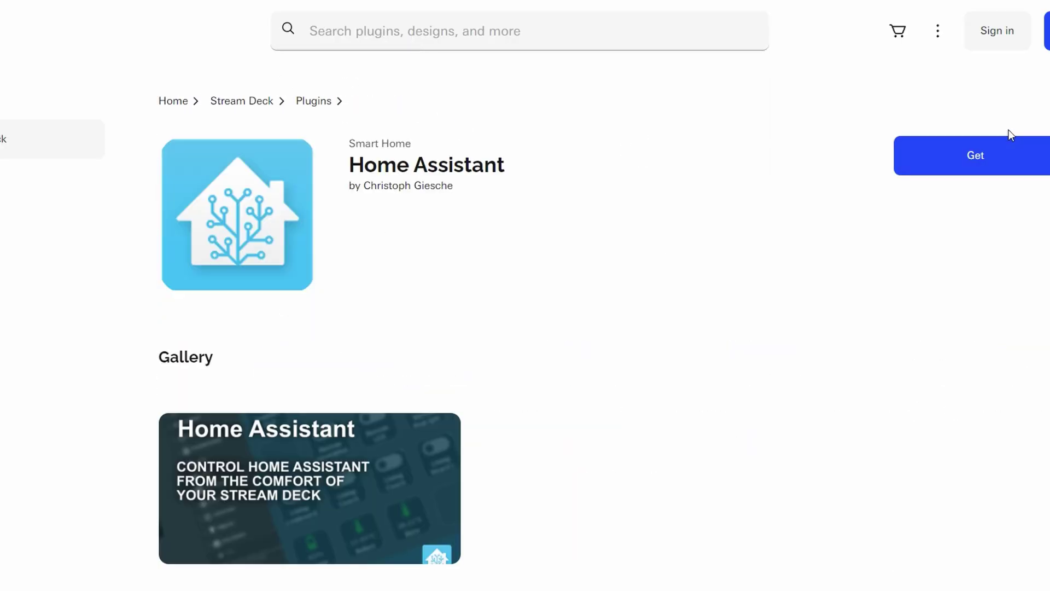
click(991, 165)
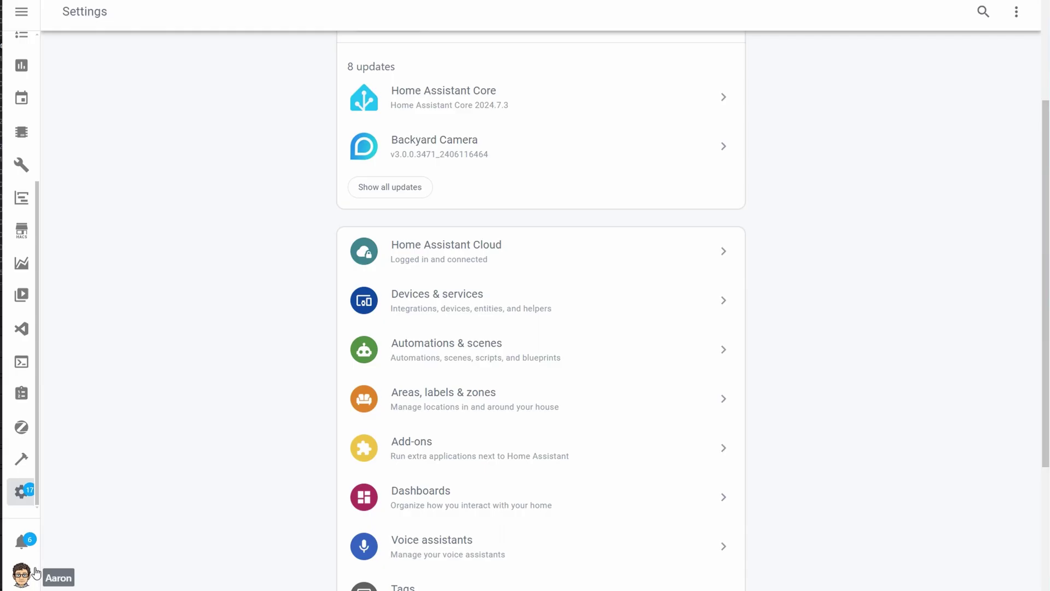
click(23, 575)
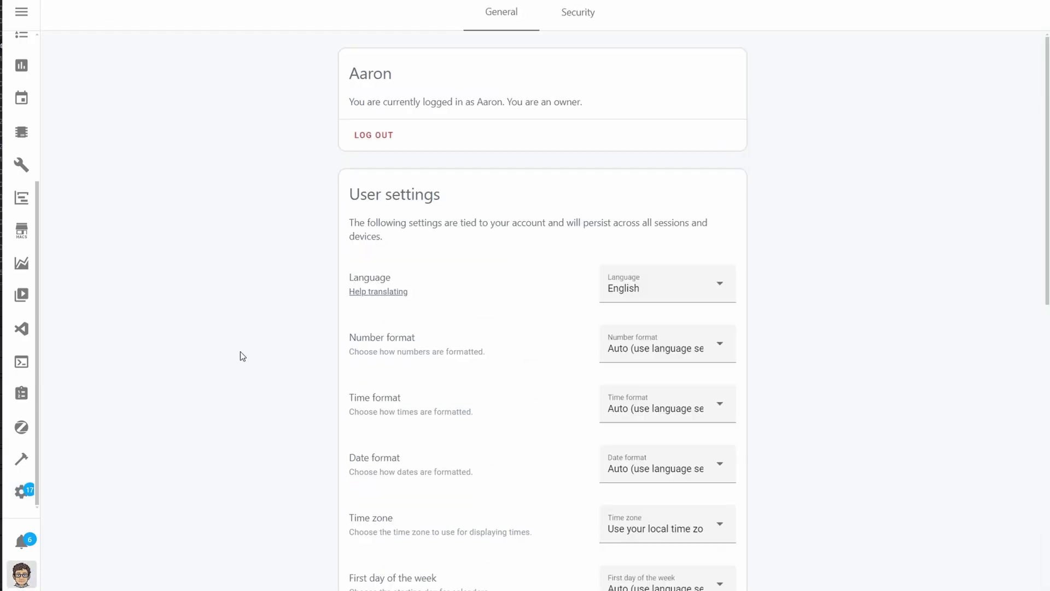
Create a long-lived access token named StreamDeck under Security and copy its value.
click(585, 27)
drag(1048, 49, 1031, 424)
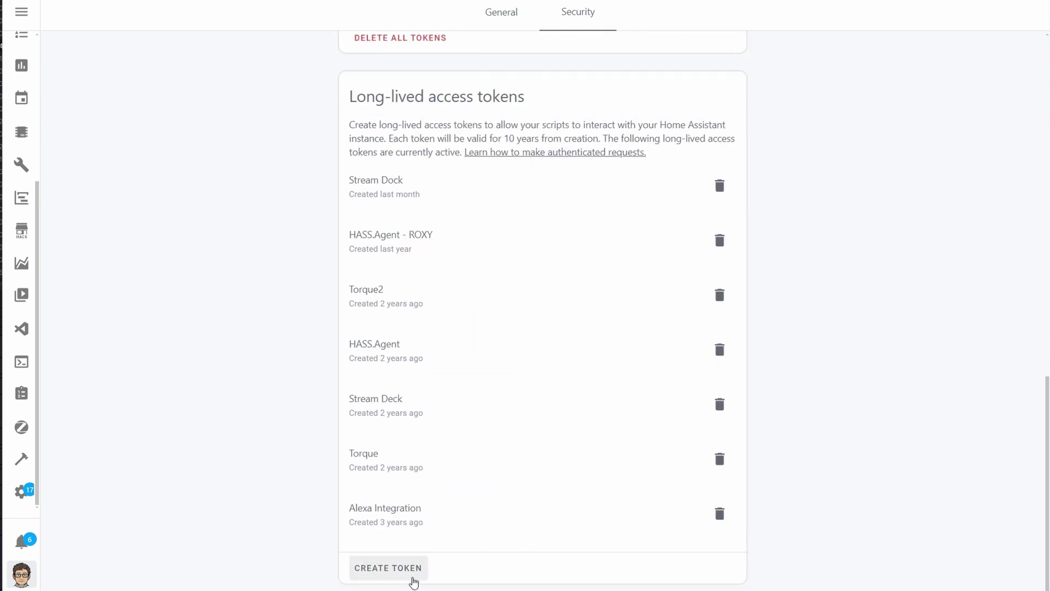
click(412, 569)
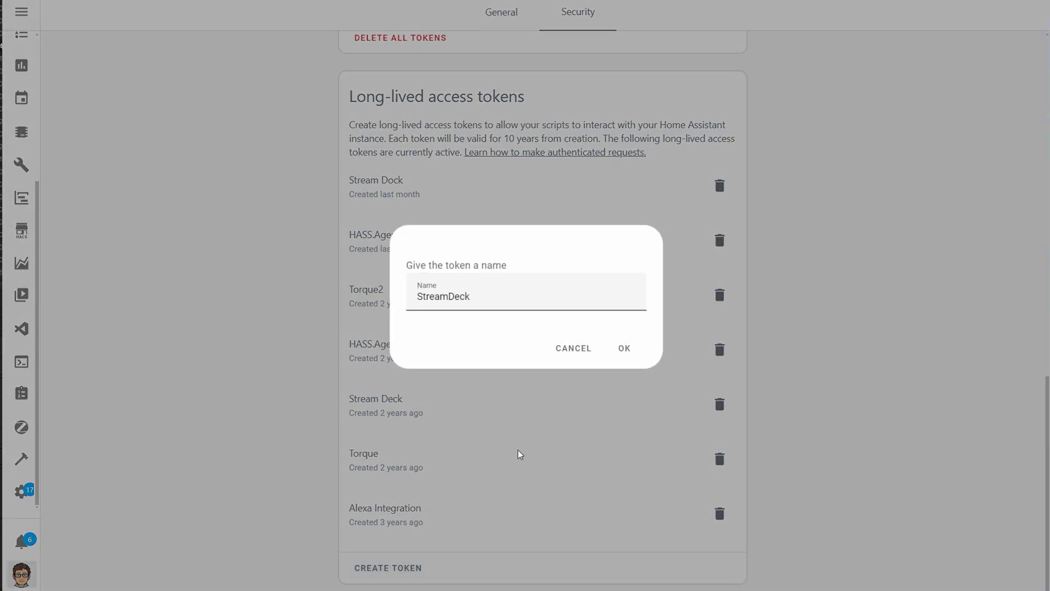
click(623, 348)
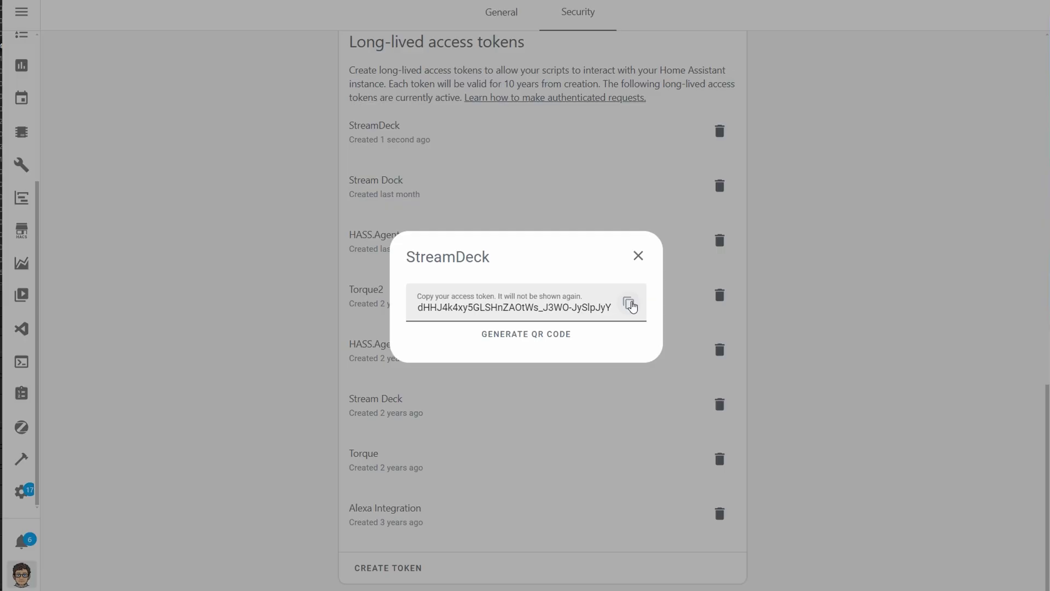
click(629, 304)
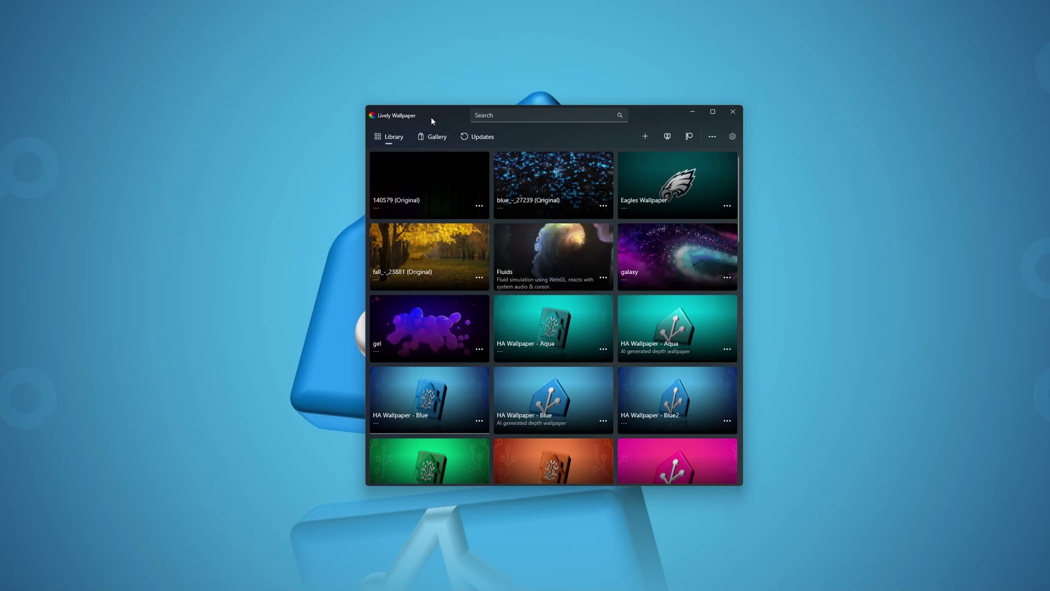
Apply the gel wallpaper and raise its Saturation and Speed in Customise.
click(436, 328)
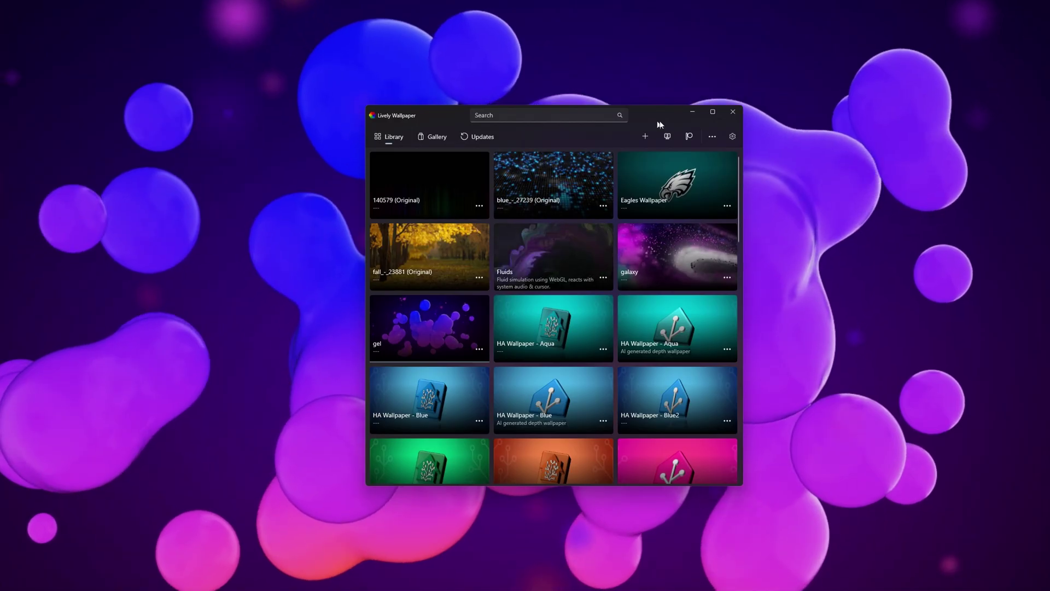
drag(443, 115, 915, 121)
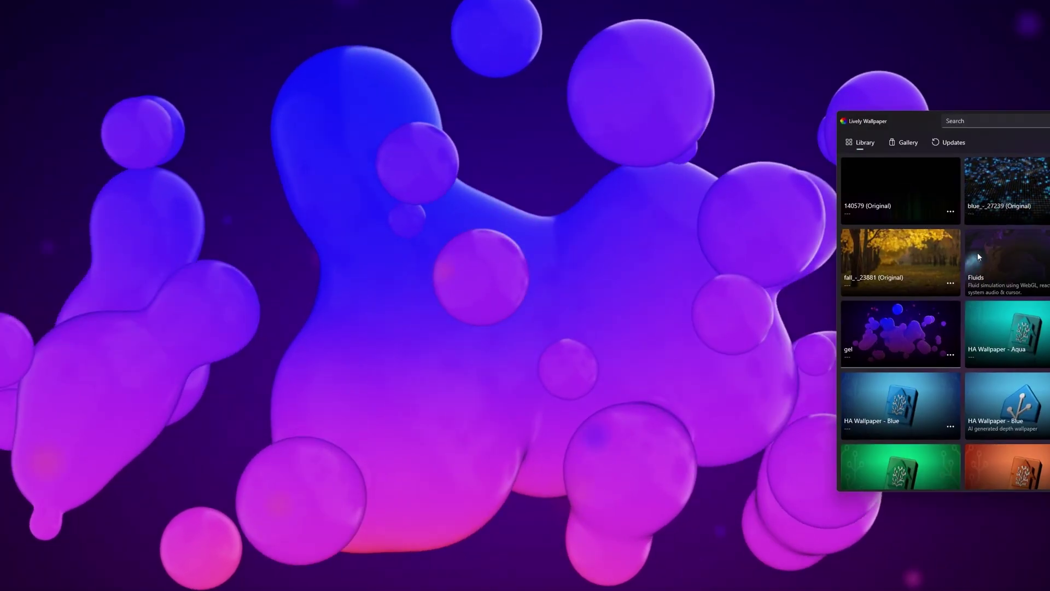
click(952, 357)
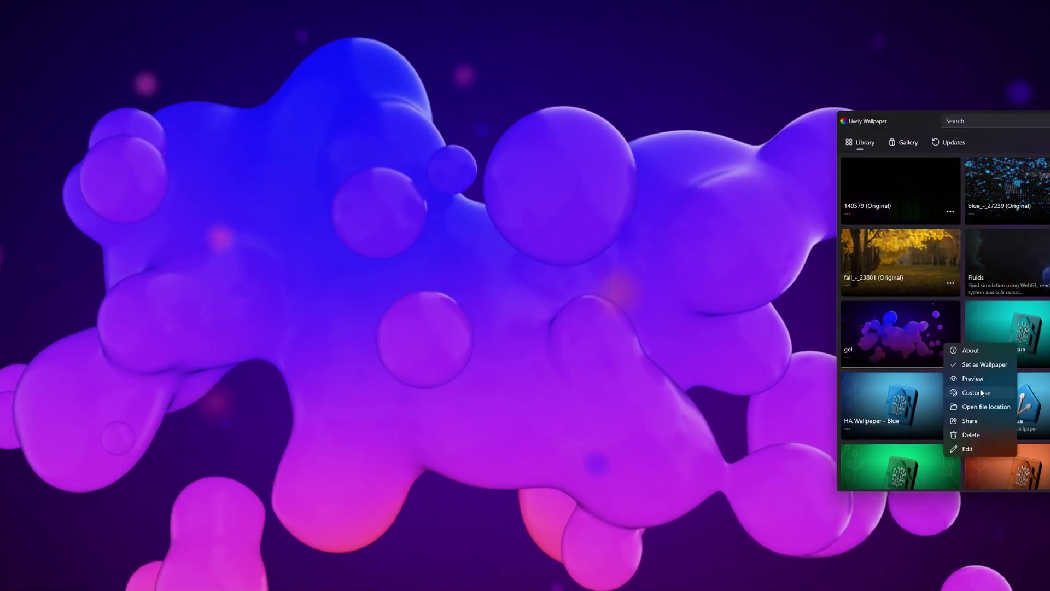
click(968, 372)
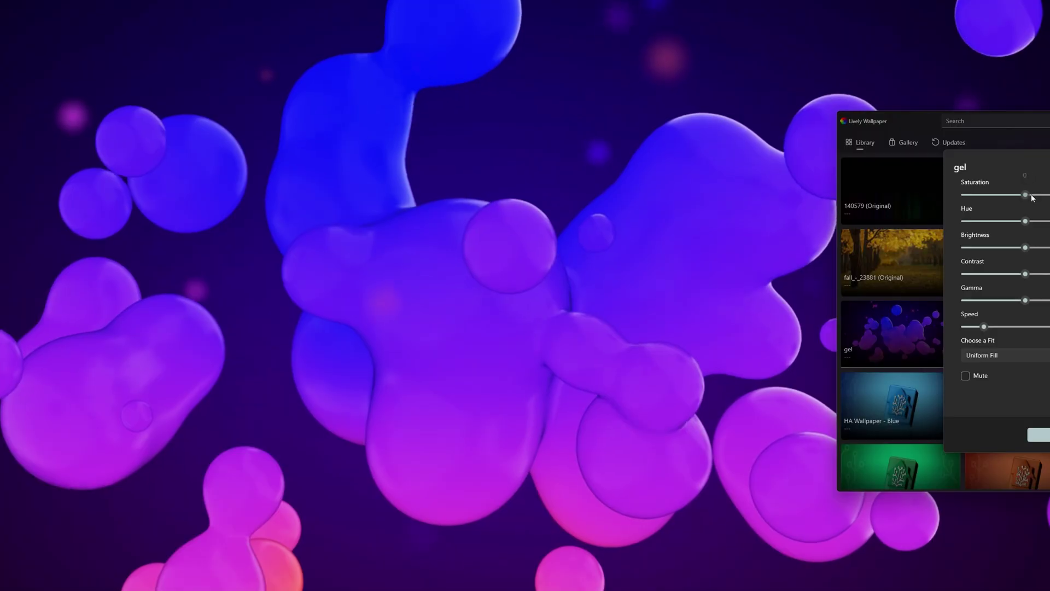
drag(1025, 194, 1028, 230)
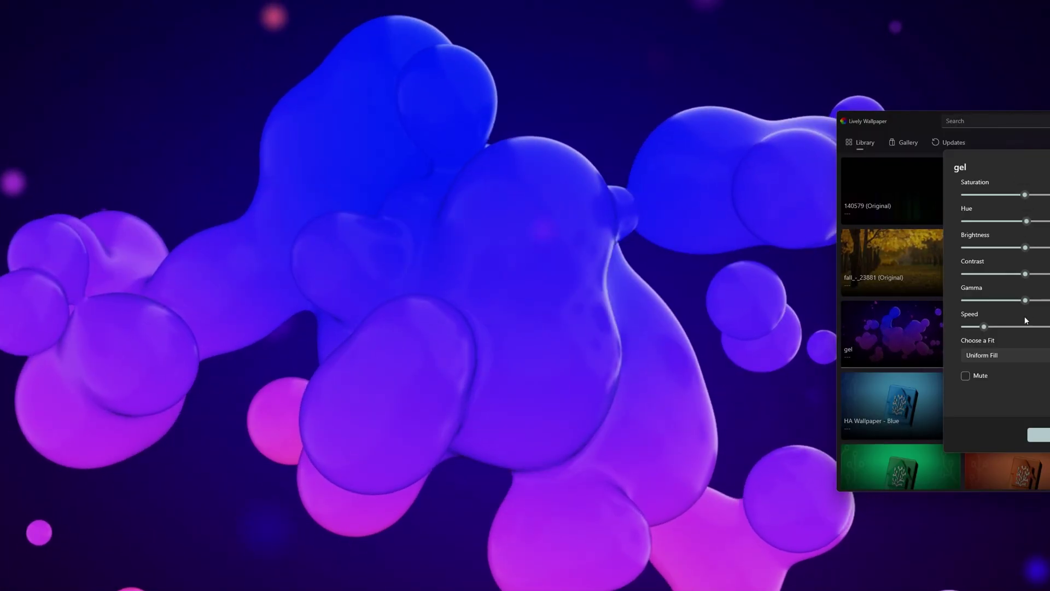
mouse_move(988, 327)
mouse_down()
mouse_move(1047, 327)
mouse_move(984, 327)
mouse_up()
drag(1039, 117, 882, 114)
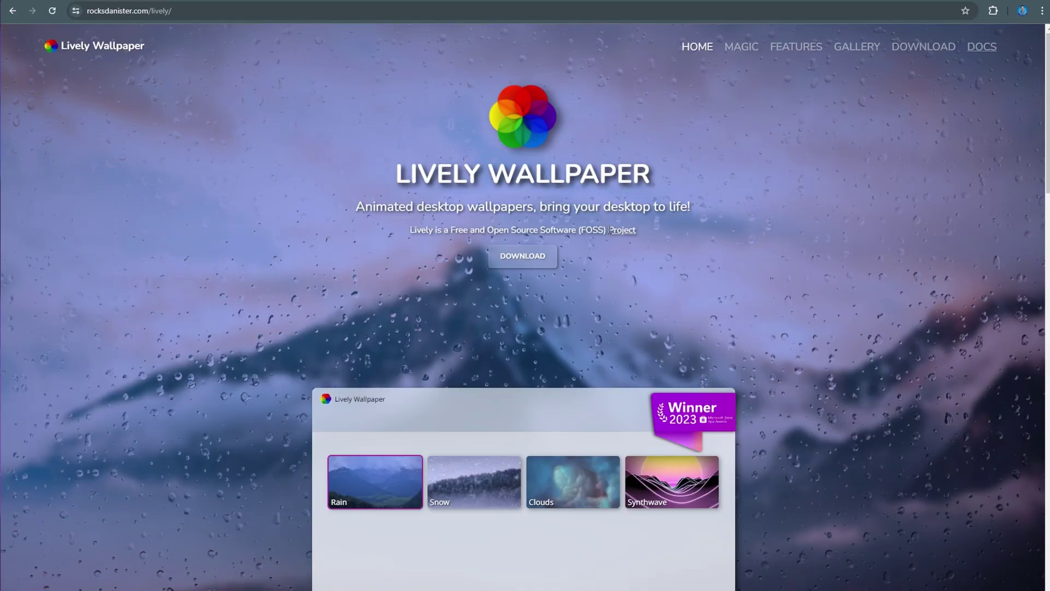
Jump to the Lively website's 'Ready to get started?' download section.
click(537, 261)
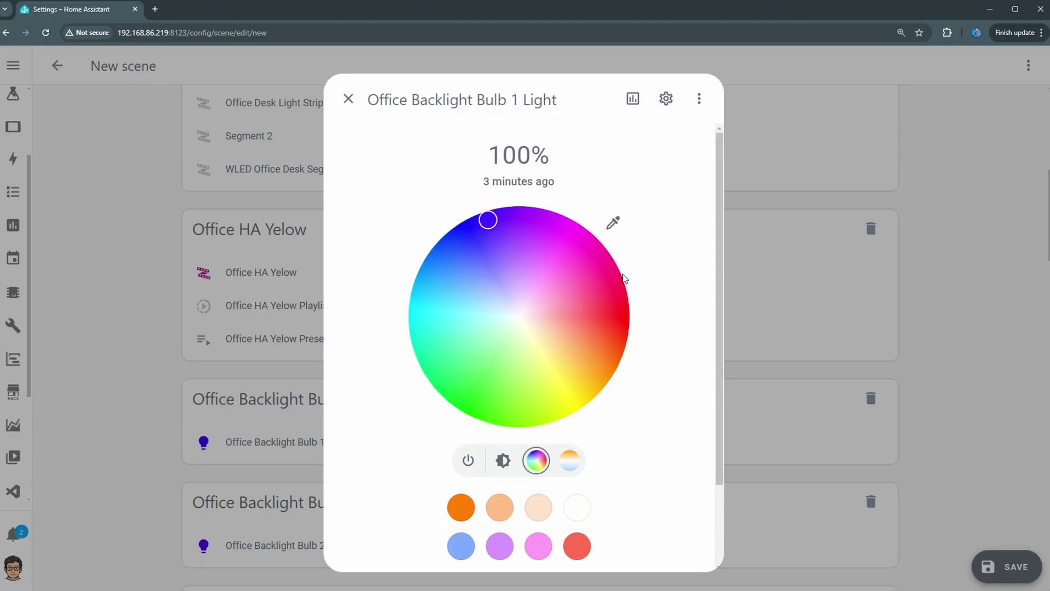
Close the Bulb 1 colour dialog and check the Office Backlight Bulb 2 light settings.
key(Escape)
click(271, 545)
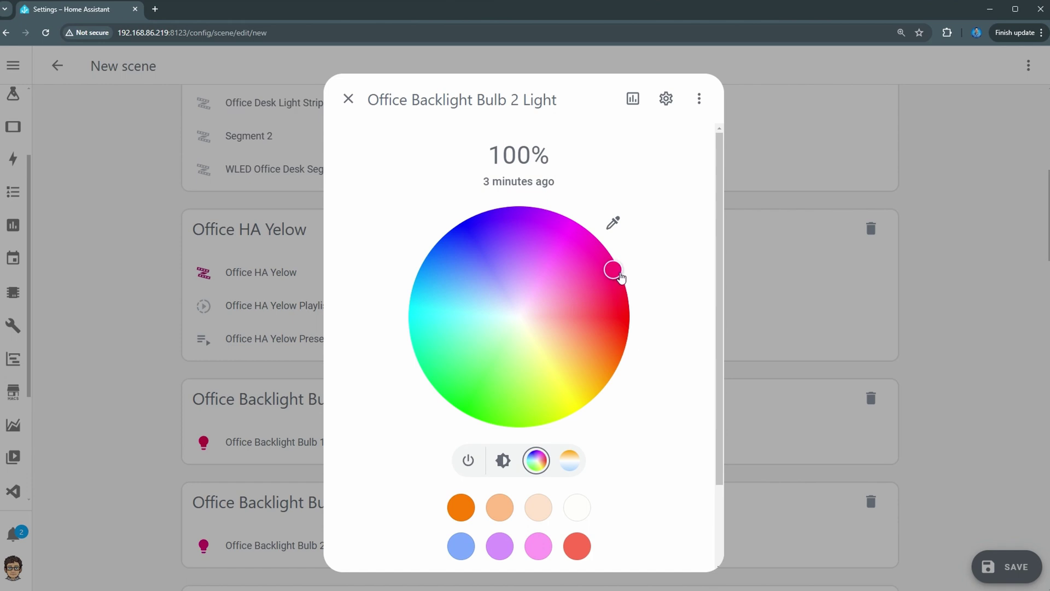
click(349, 99)
click(220, 268)
key(Escape)
scroll(229, 328, down, 2)
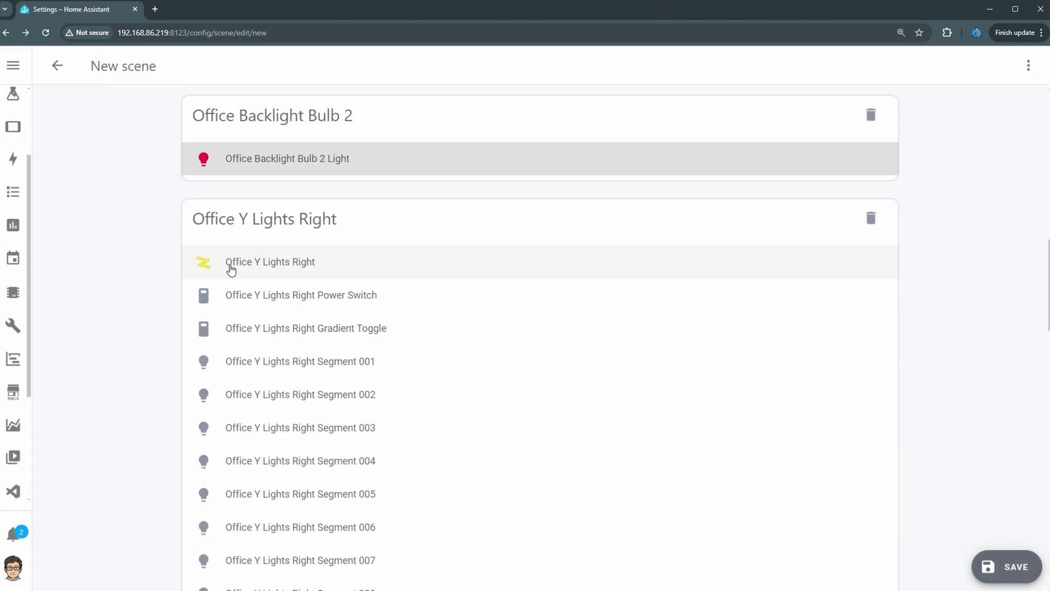
Set Office Y Lights Right and Office Y Lights Left to pink on the colour wheel.
click(230, 262)
click(536, 399)
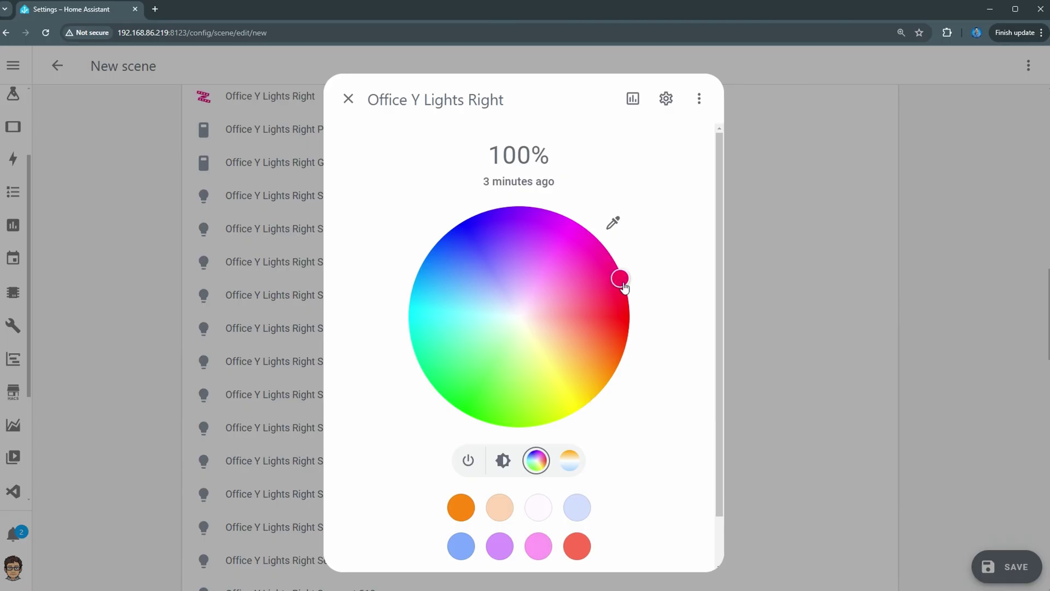
key(Escape)
scroll(244, 383, down, 4)
click(244, 489)
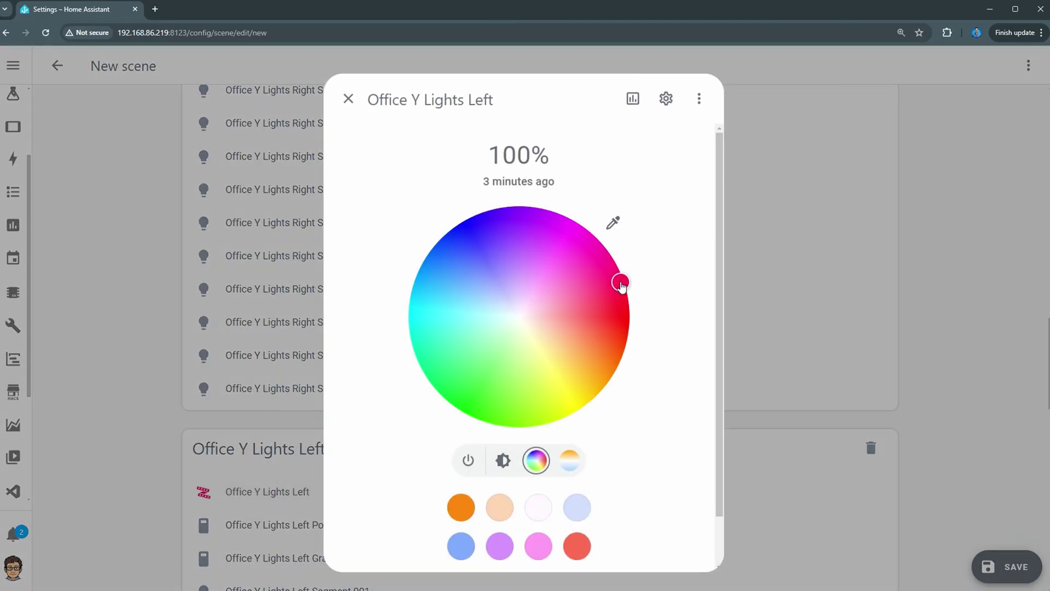
click(362, 108)
scroll(436, 450, down, 10)
Set Eve Flare 6884 to pink on the colour wheel.
click(436, 443)
click(536, 460)
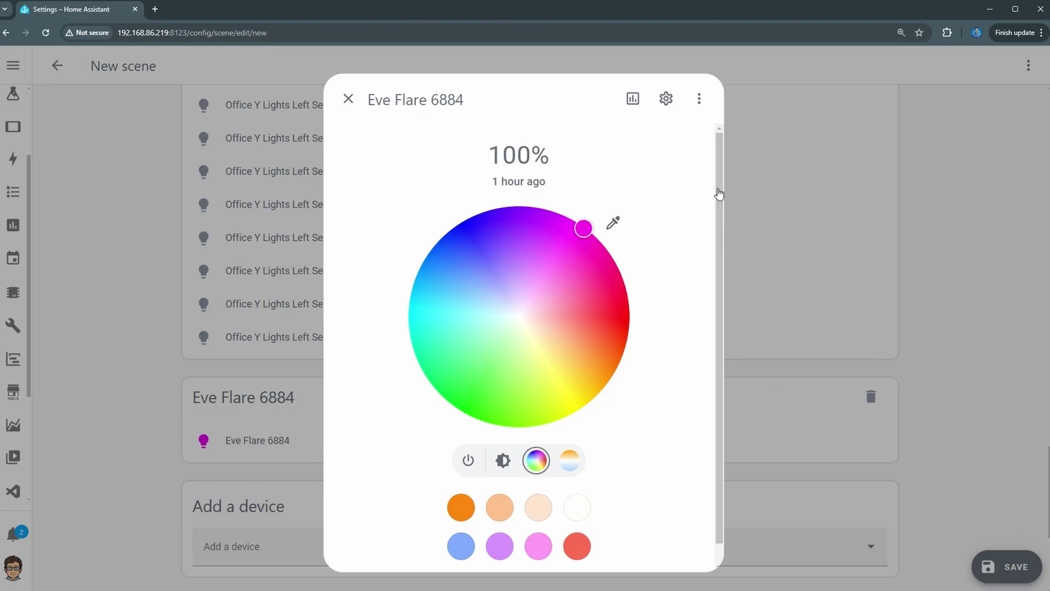
key(Escape)
scroll(718, 194, down, 2)
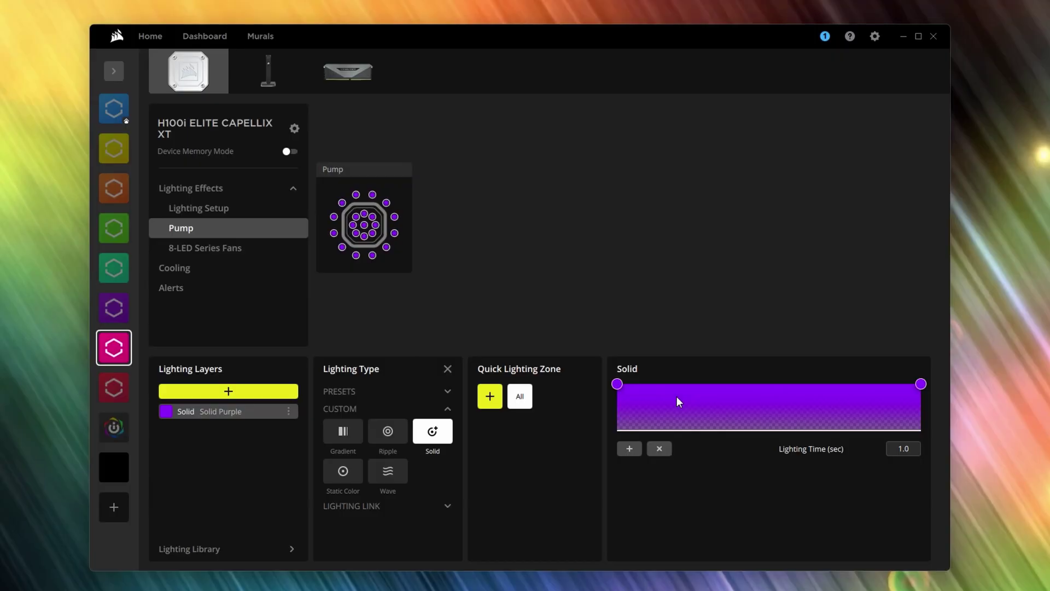
Add an Arc effect layer to the pump and choose its outer ring colour.
click(228, 392)
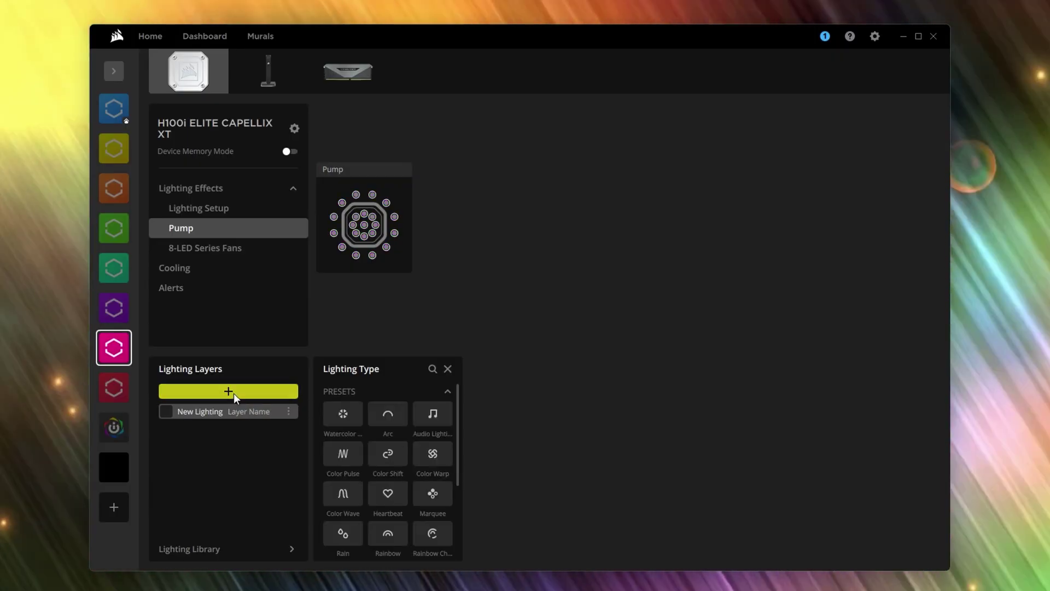
click(387, 414)
click(742, 394)
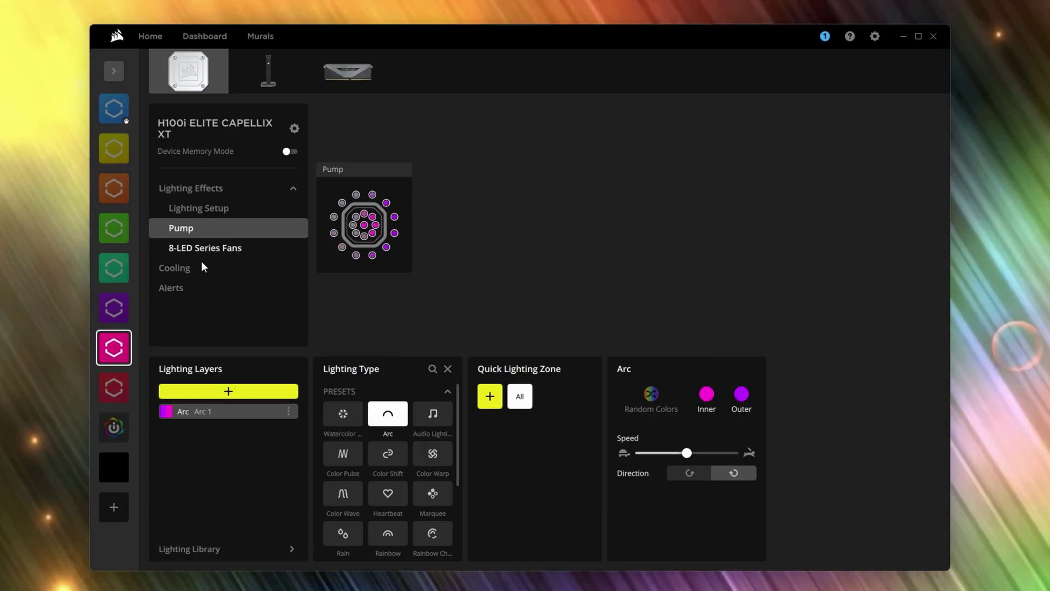
Give the next device a Solid magenta effect and the Vengeance RAM Solid purple.
click(209, 247)
click(921, 384)
click(829, 222)
drag(829, 223, 816, 216)
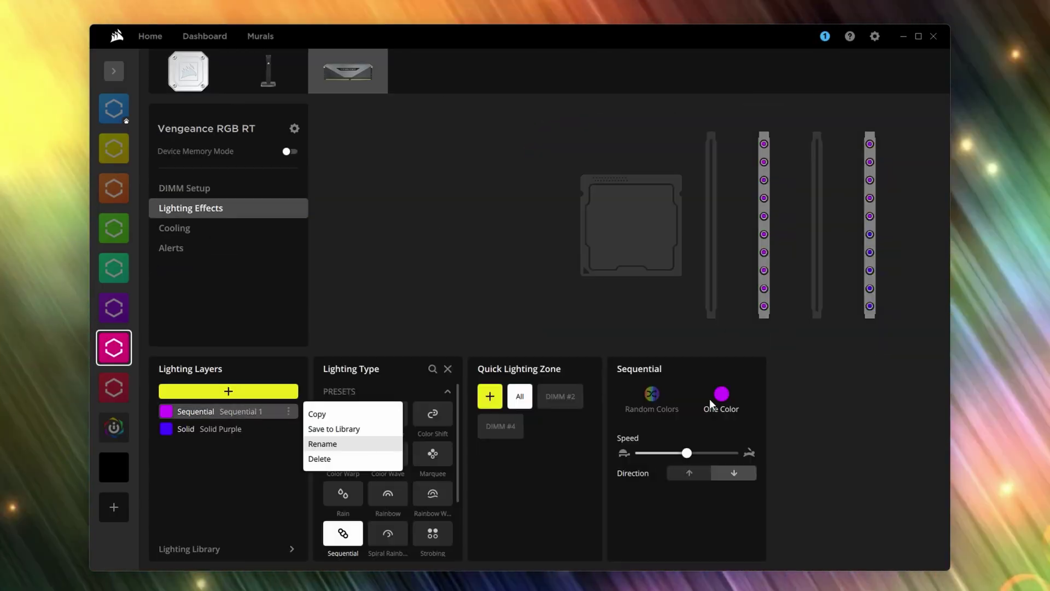
click(711, 405)
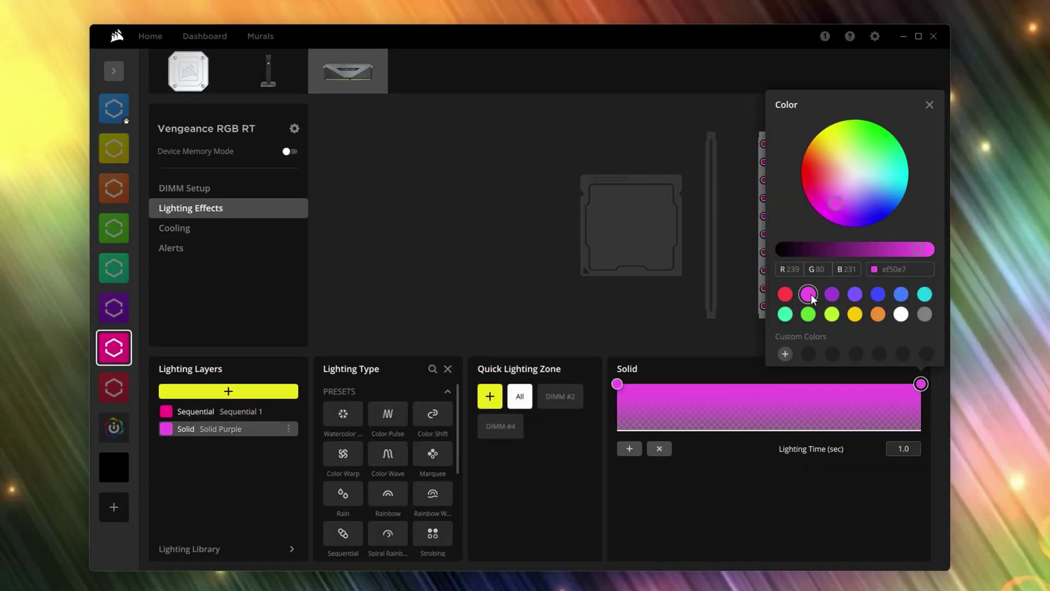
drag(827, 211, 846, 226)
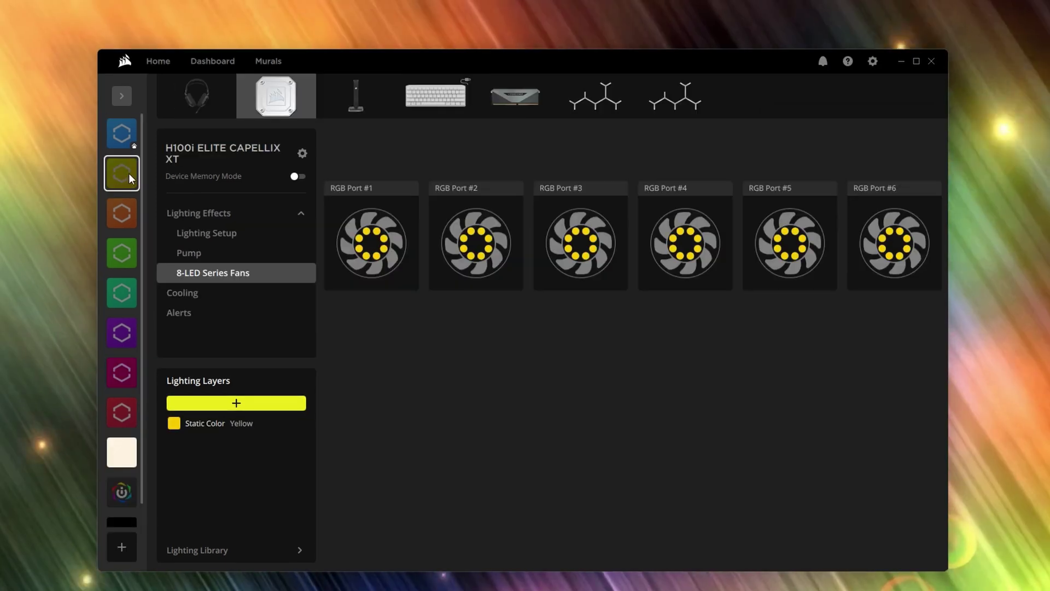
Cycle through the orange, green, teal, purple, magenta, red, white and rainbow profiles.
click(119, 212)
click(118, 250)
click(117, 293)
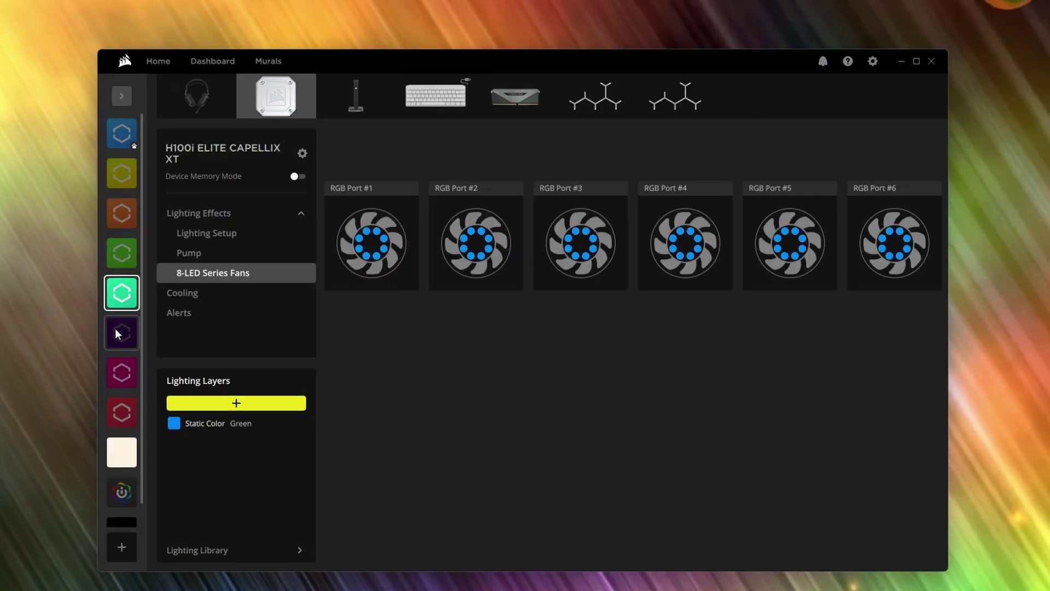
click(117, 333)
click(117, 373)
click(118, 412)
click(118, 452)
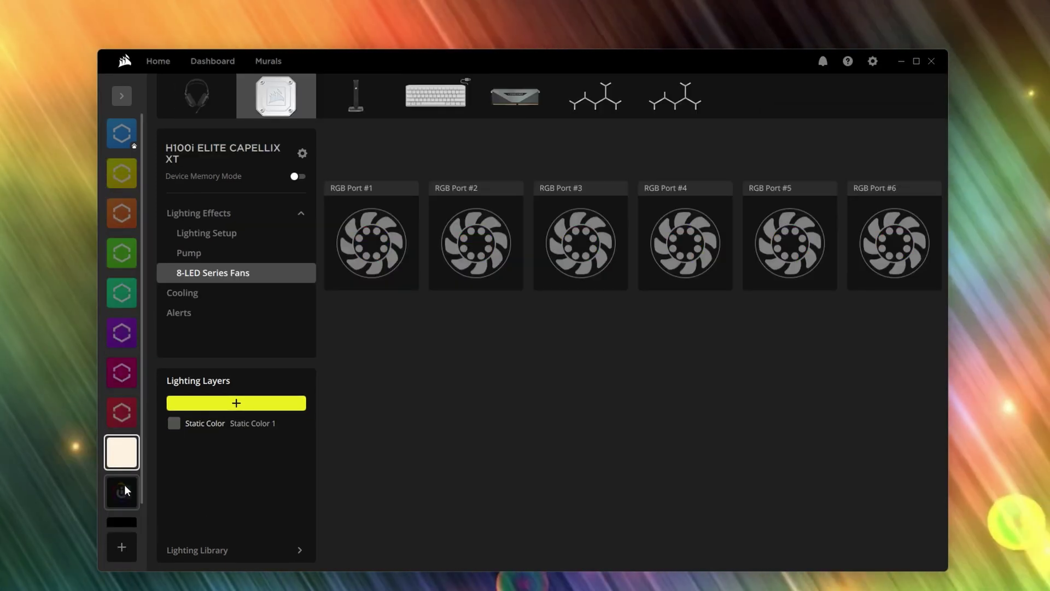
click(119, 492)
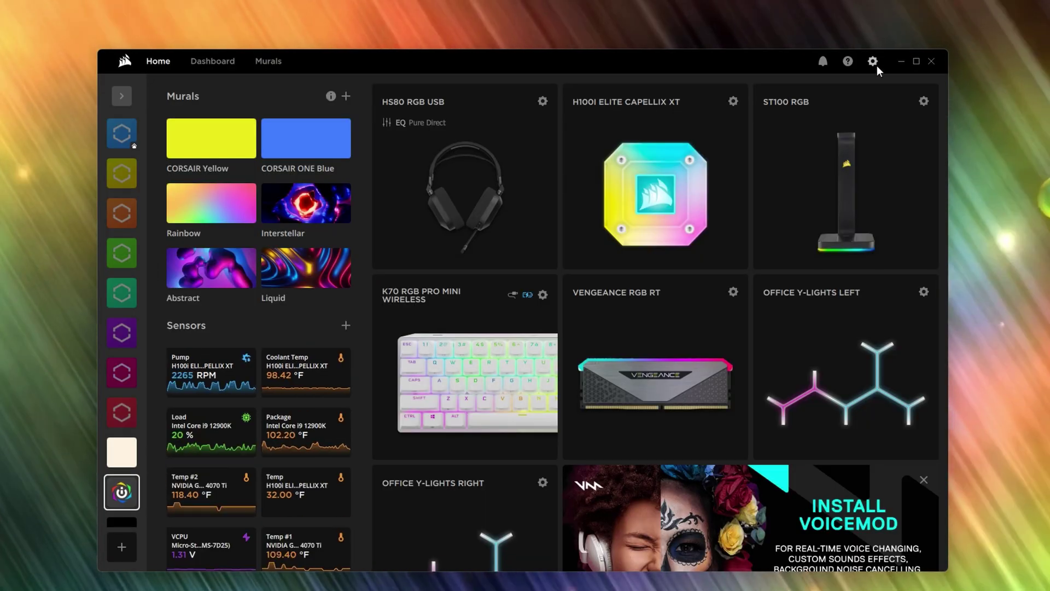
click(875, 64)
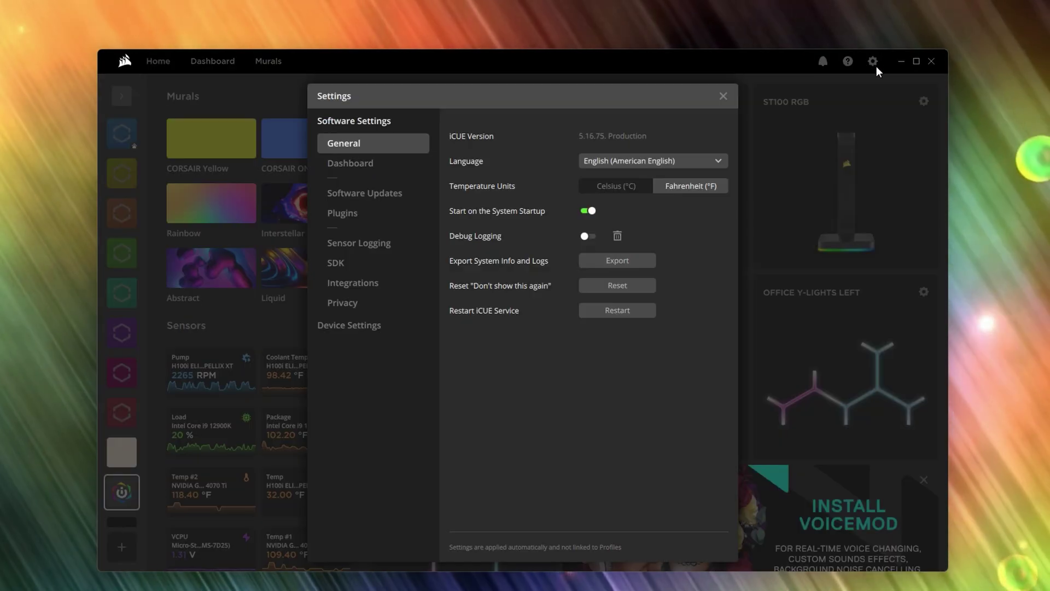
Check the Govee integration in iCUE Settings, then open the Office Y-Lights Left device page.
click(394, 219)
click(352, 282)
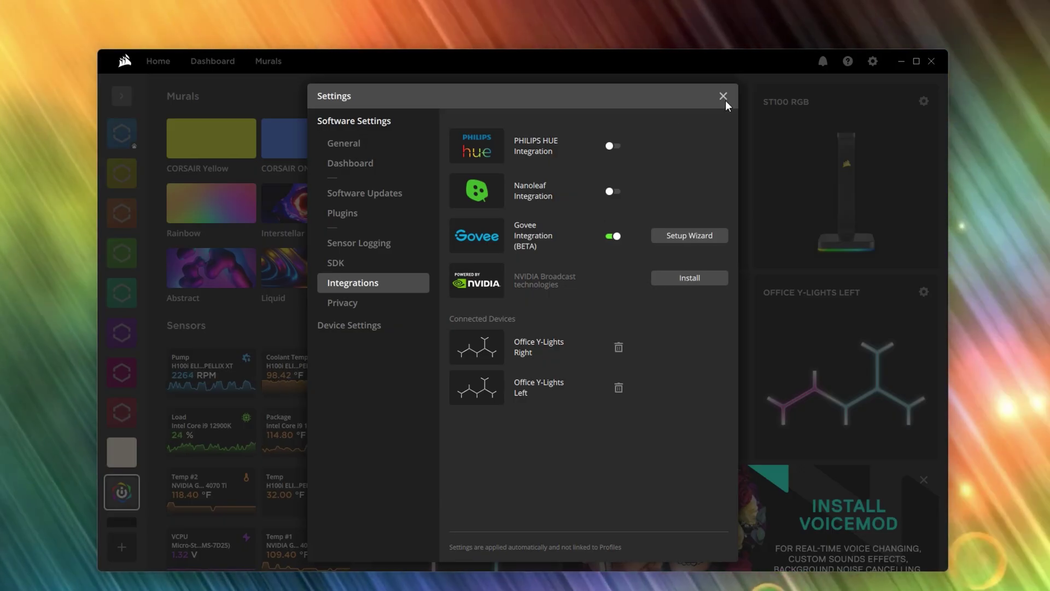
click(723, 97)
click(853, 370)
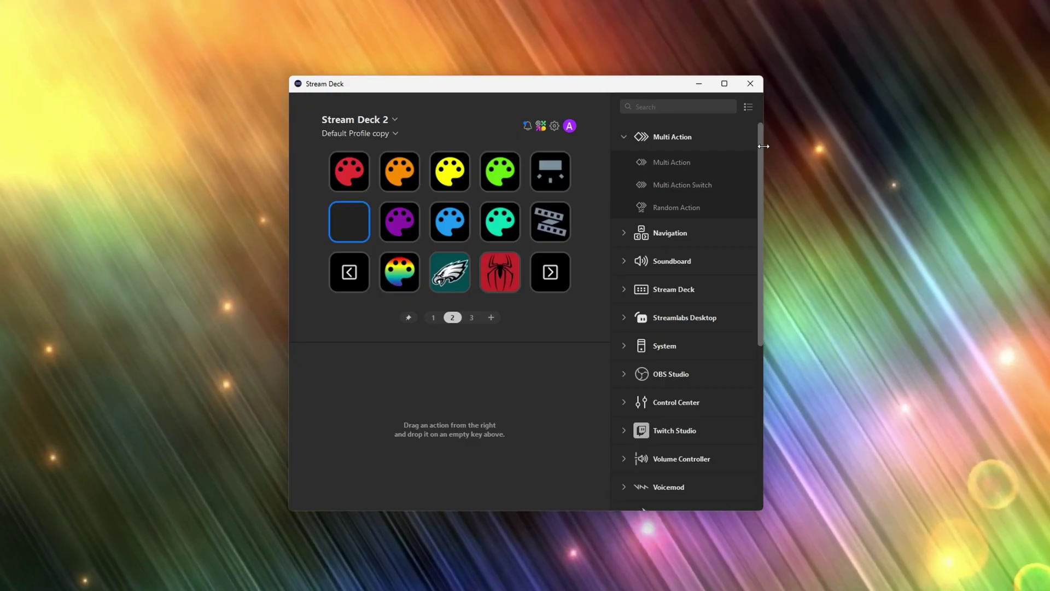
Put a Multi Action on the empty key with an iCUE Profiles step set to Pink.
drag(691, 159, 349, 222)
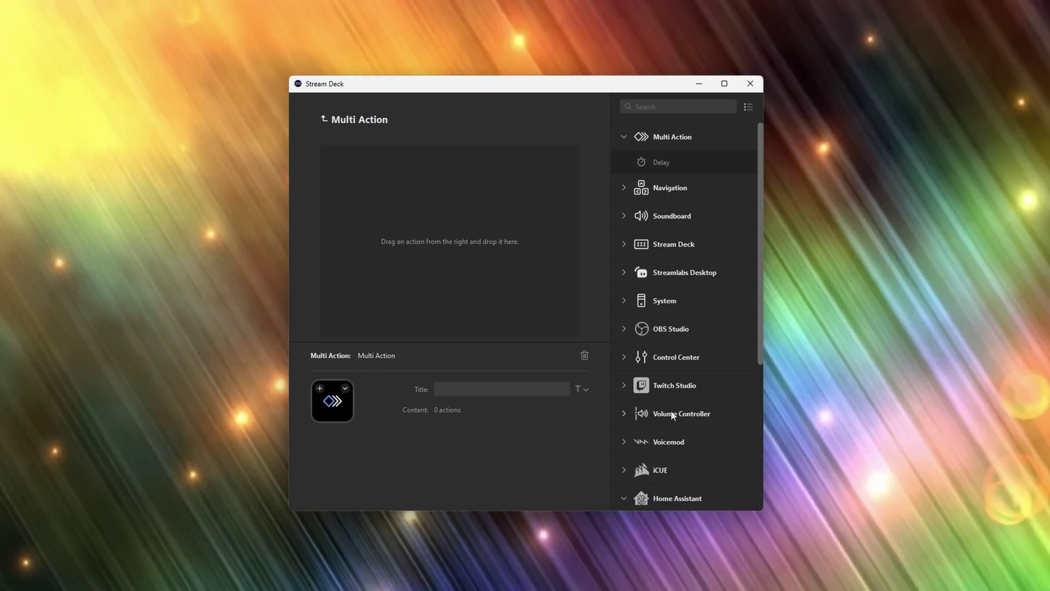
click(624, 470)
scroll(683, 445, down, 5)
scroll(680, 405, up, 2)
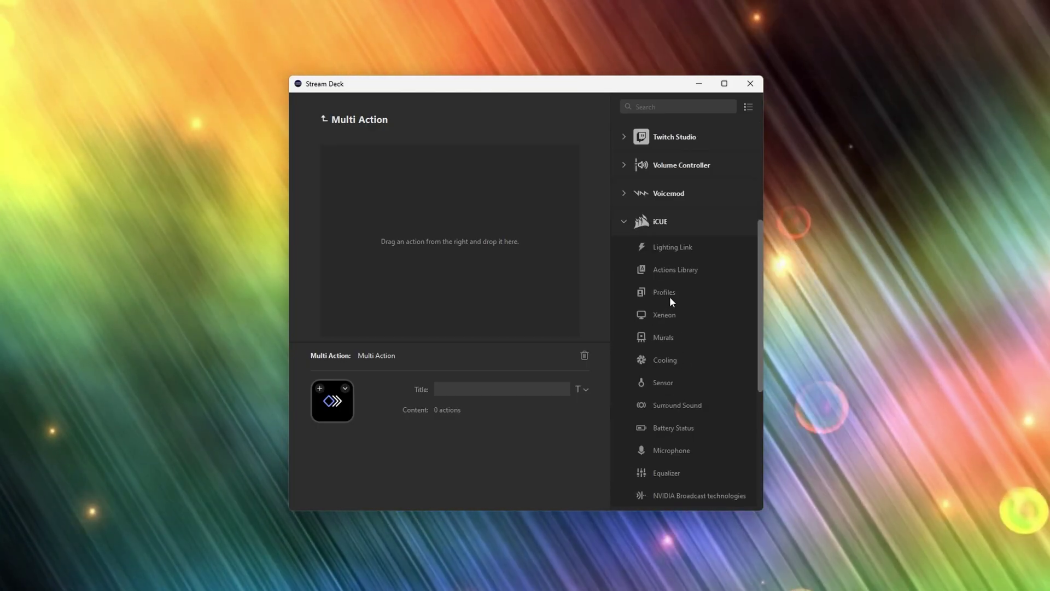
drag(673, 269, 437, 212)
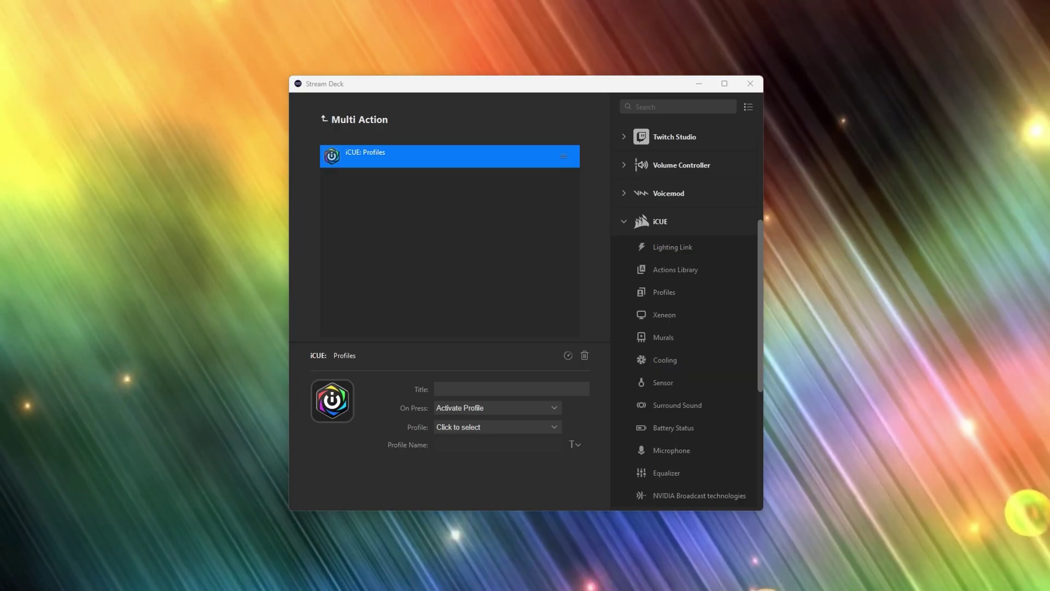
click(479, 429)
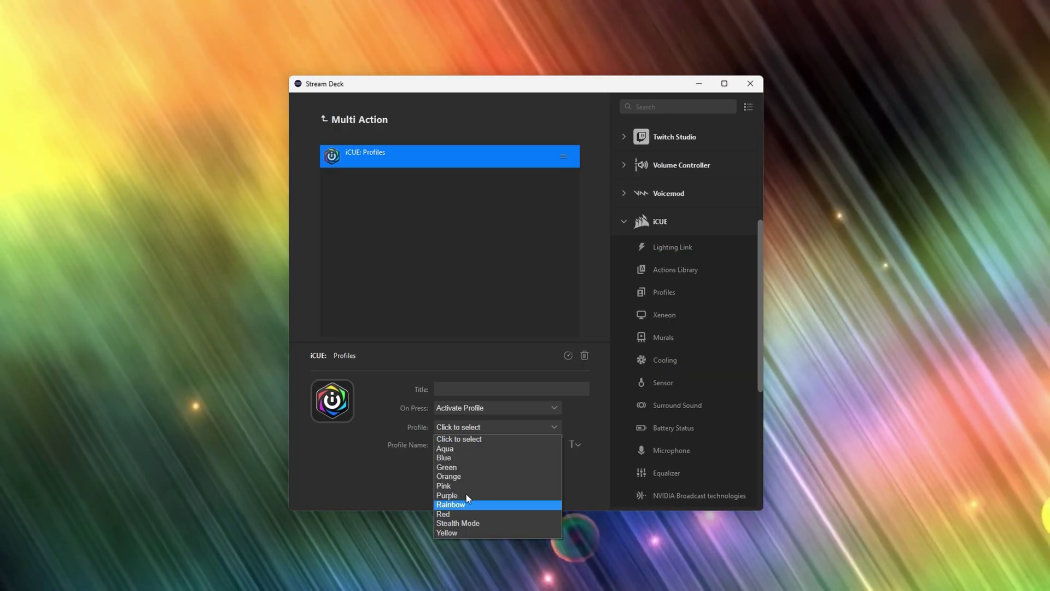
click(456, 486)
click(547, 317)
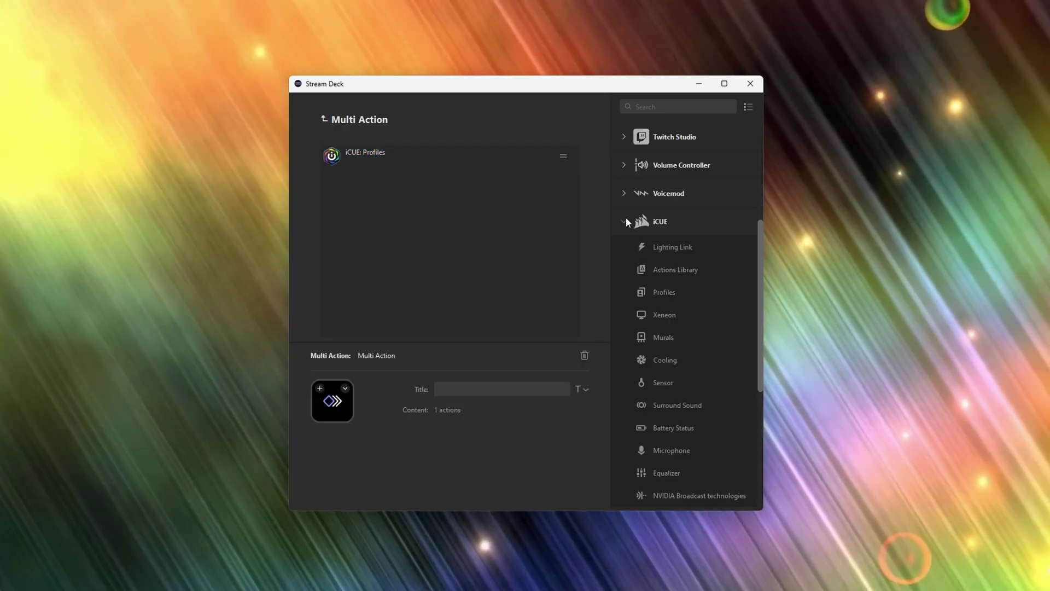
click(656, 221)
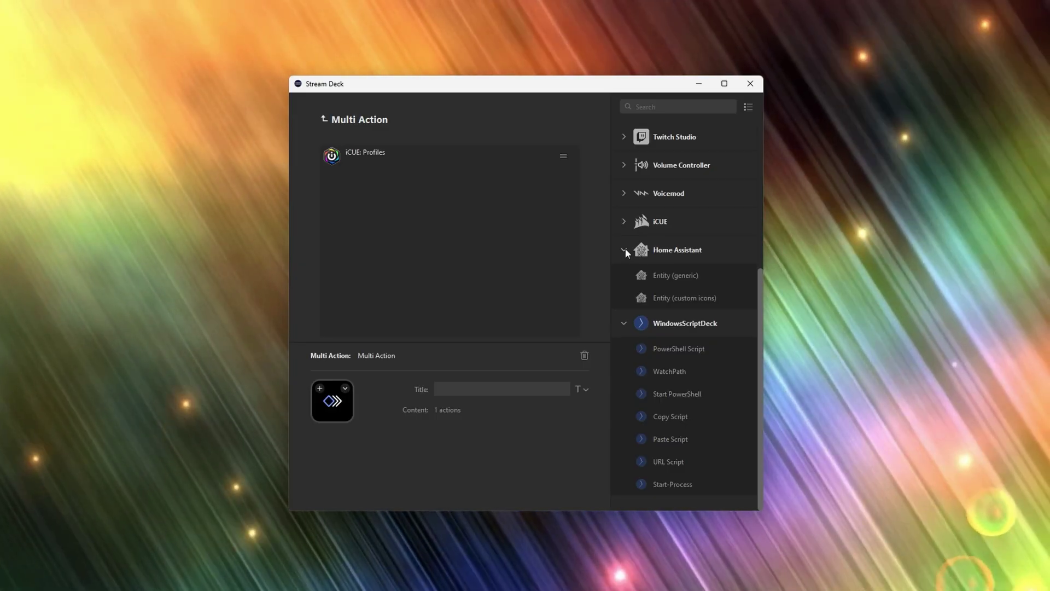
Add a Home Assistant Entity (generic) step to the Multi Action and review its server URL.
drag(672, 276, 426, 228)
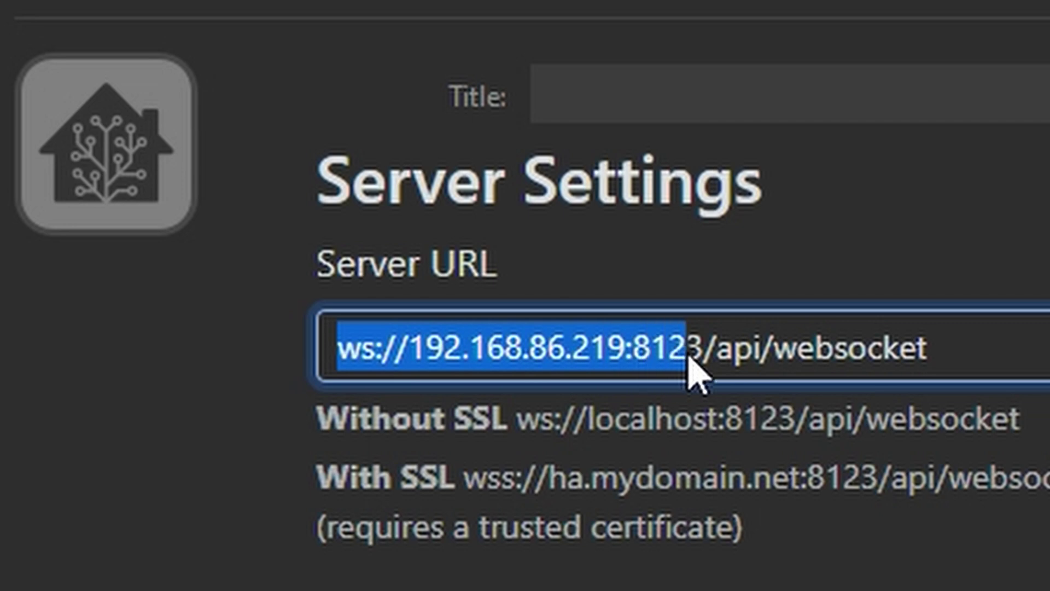
click(728, 354)
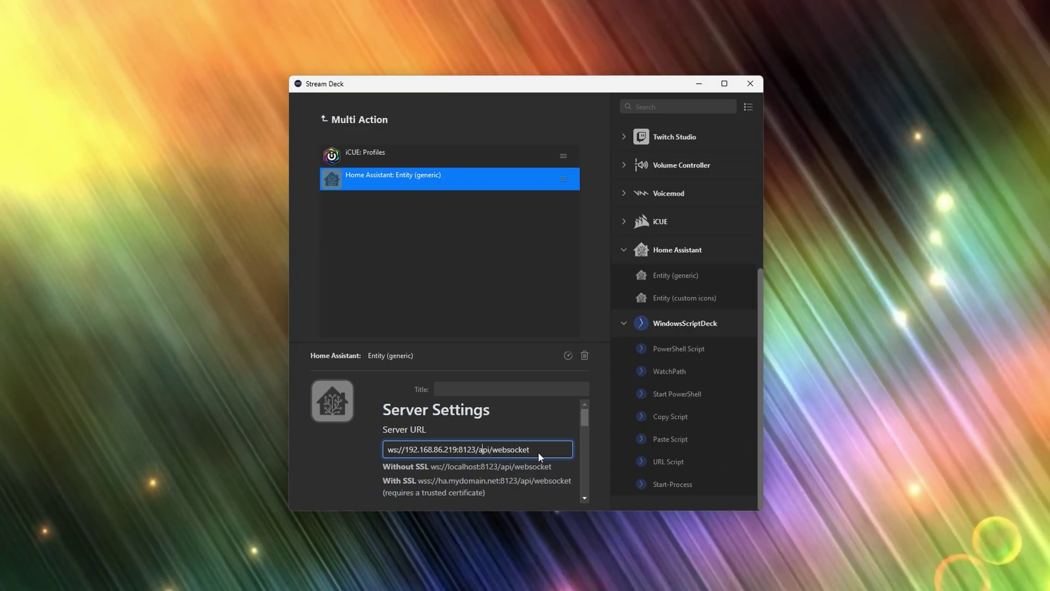
click(537, 451)
drag(587, 418, 586, 427)
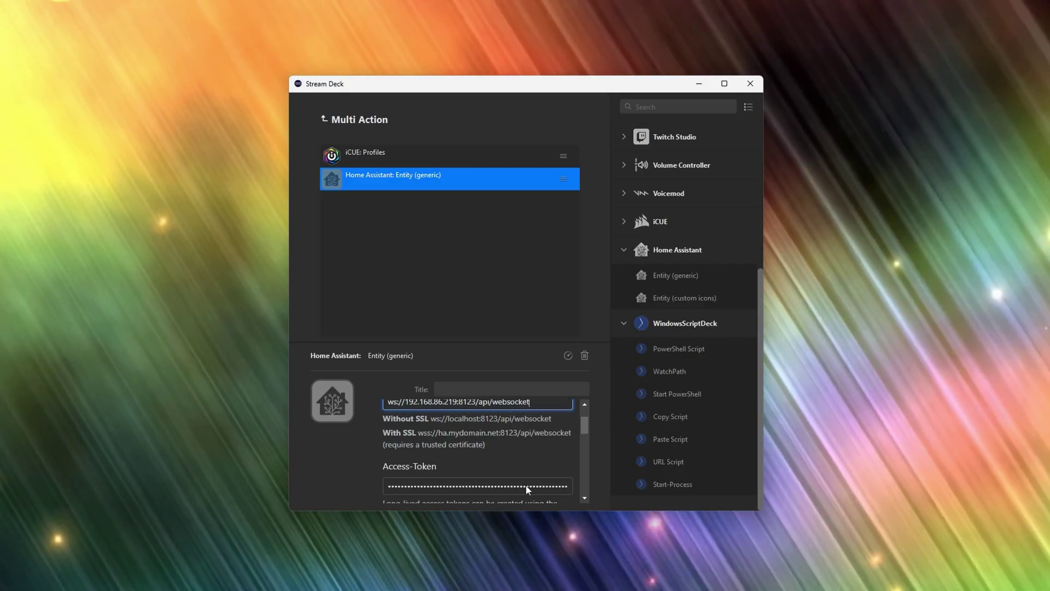
scroll(395, 450, down, 2)
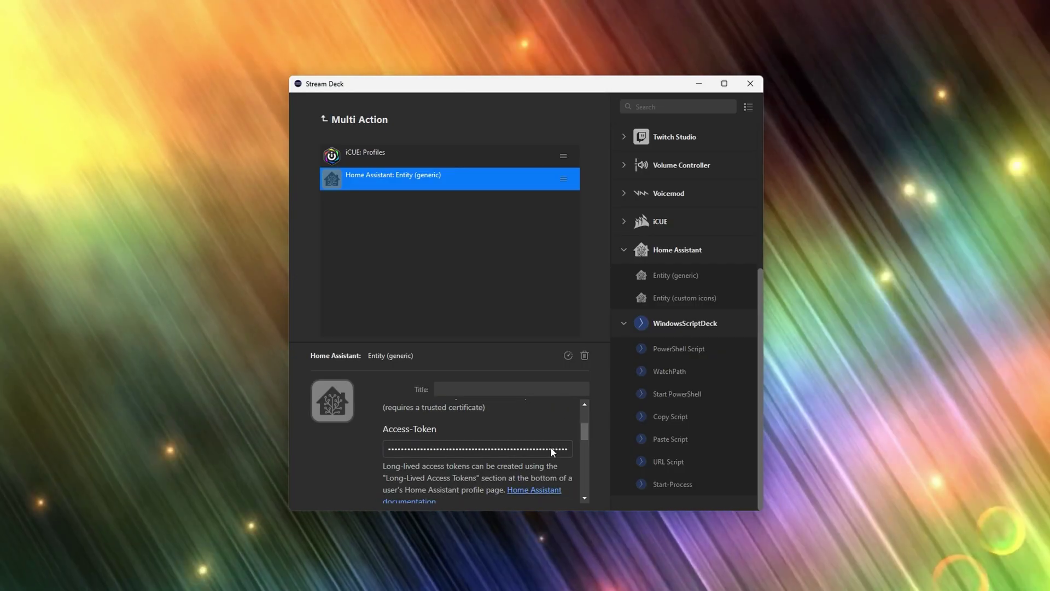
mouse_move(578, 432)
mouse_down()
mouse_move(586, 444)
mouse_move(588, 435)
mouse_up()
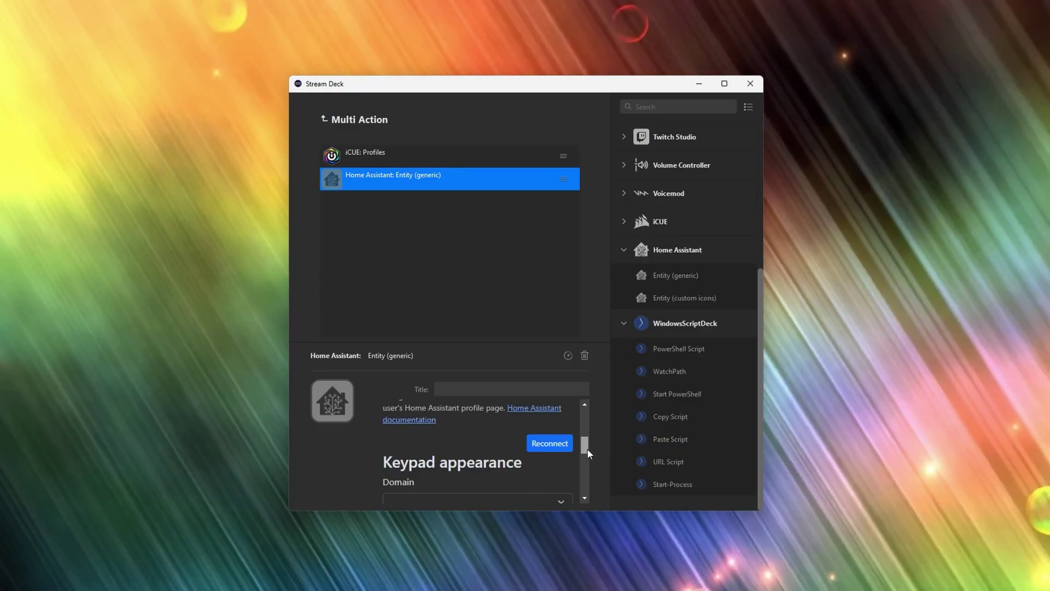
Set the step's appearance domain to scene and its entity to Office Pink.
click(463, 451)
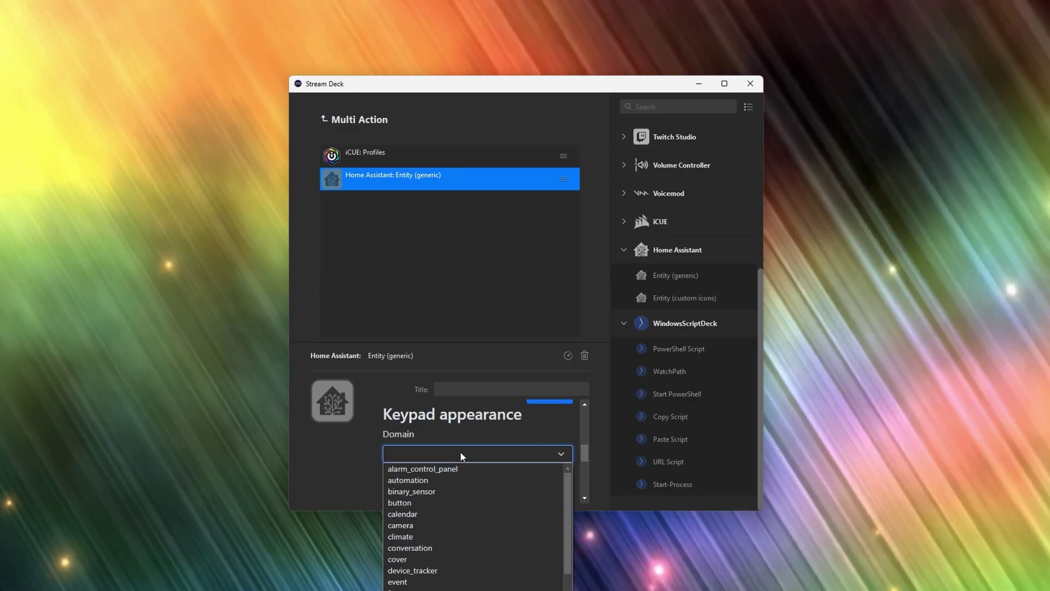
click(408, 425)
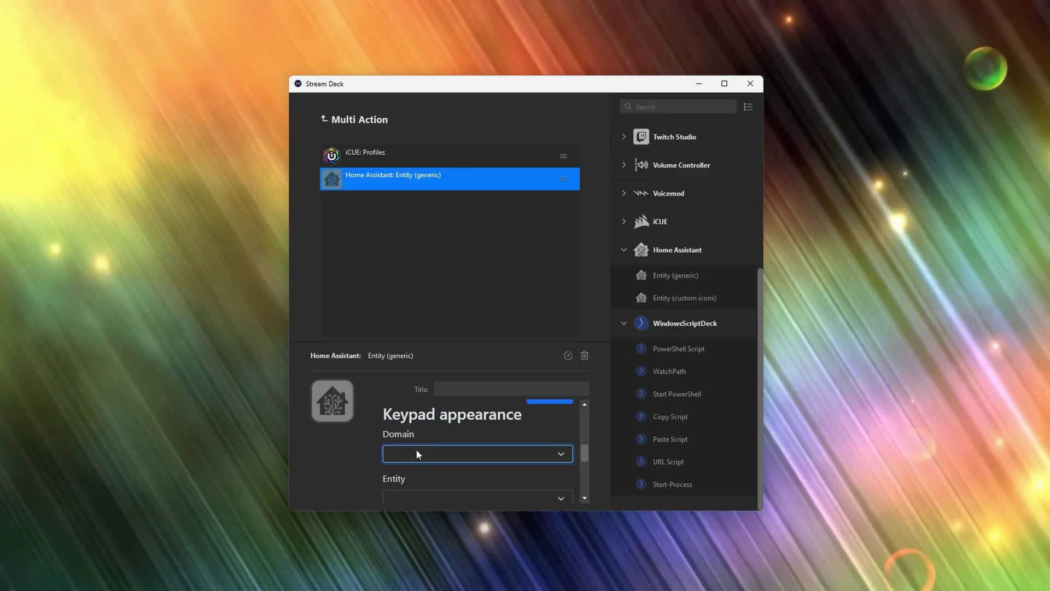
click(415, 455)
click(415, 455)
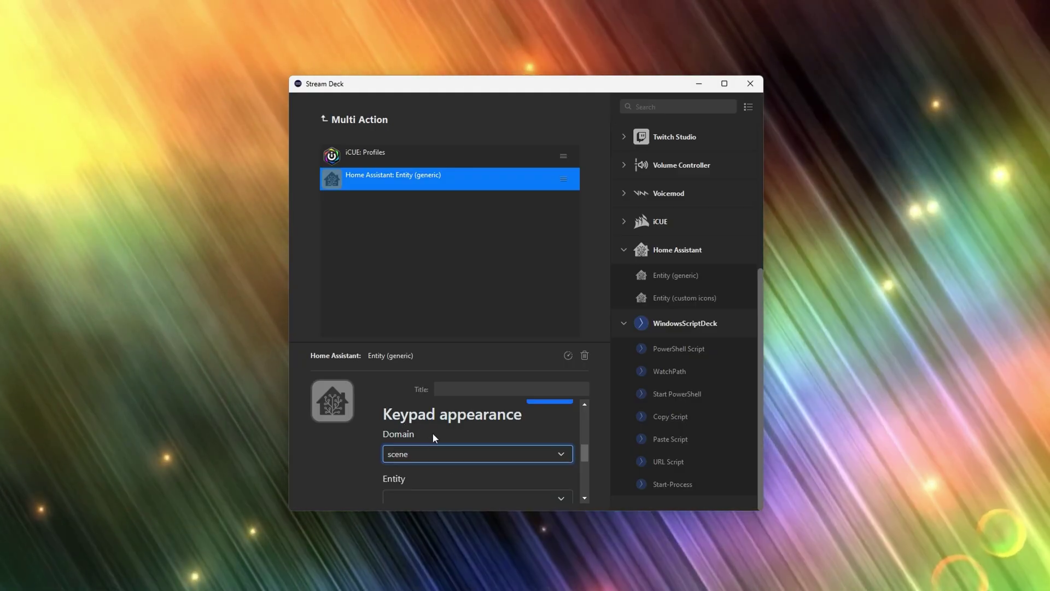
scroll(583, 457, down, 2)
click(551, 455)
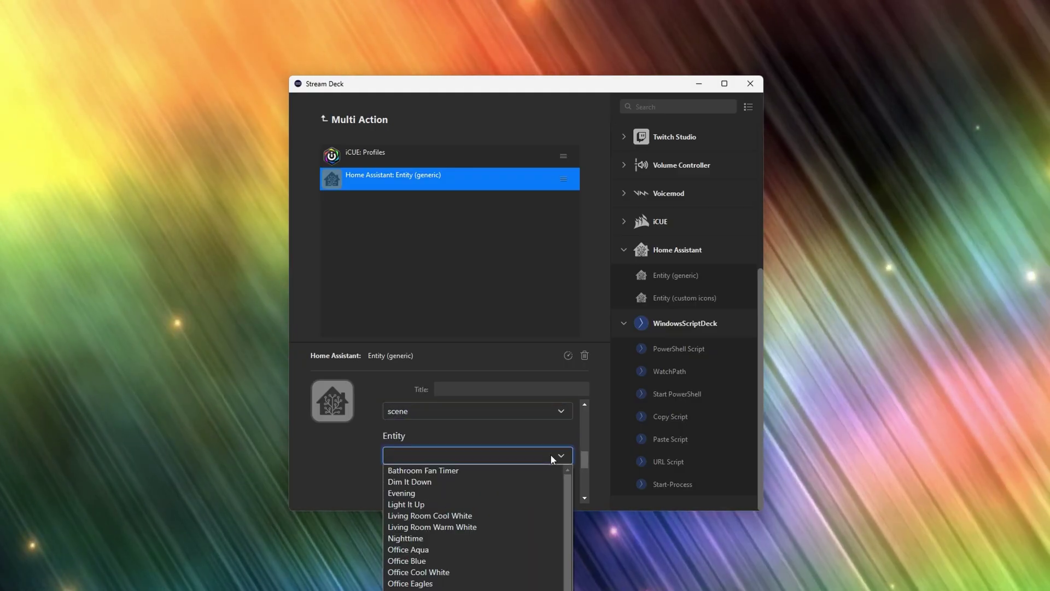
click(450, 582)
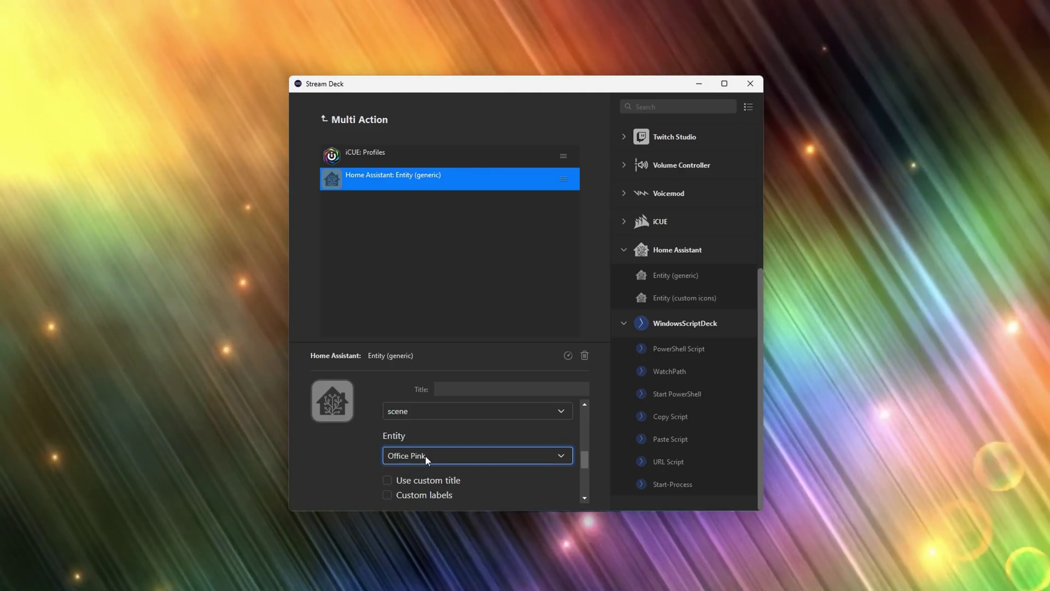
click(424, 455)
click(441, 444)
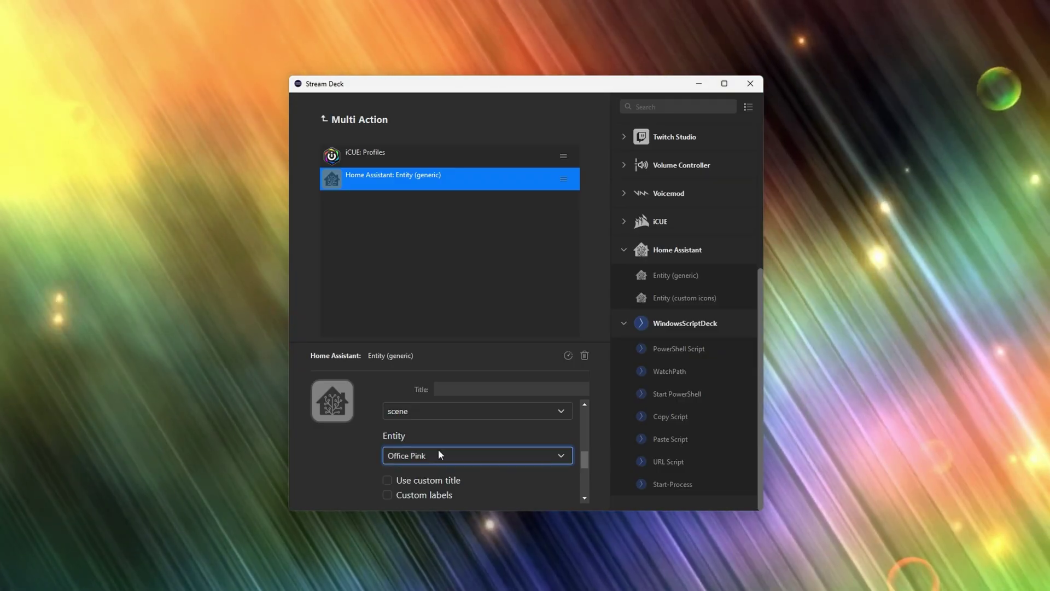
scroll(584, 467, down, 5)
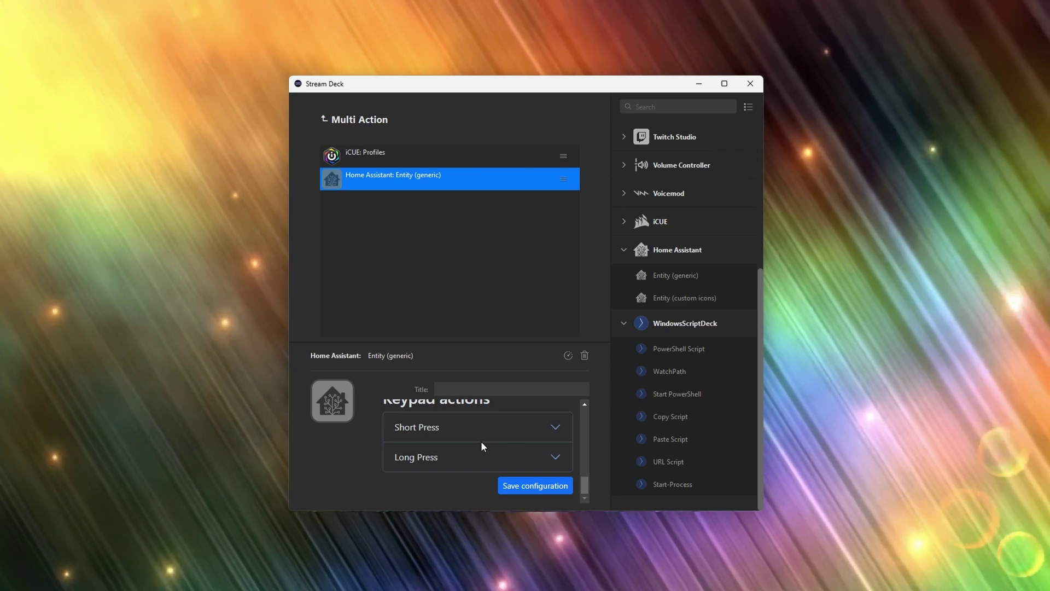
Set the Home Assistant short press to domain scene, service Activate, entity Office Pink, and save.
right_click(481, 440)
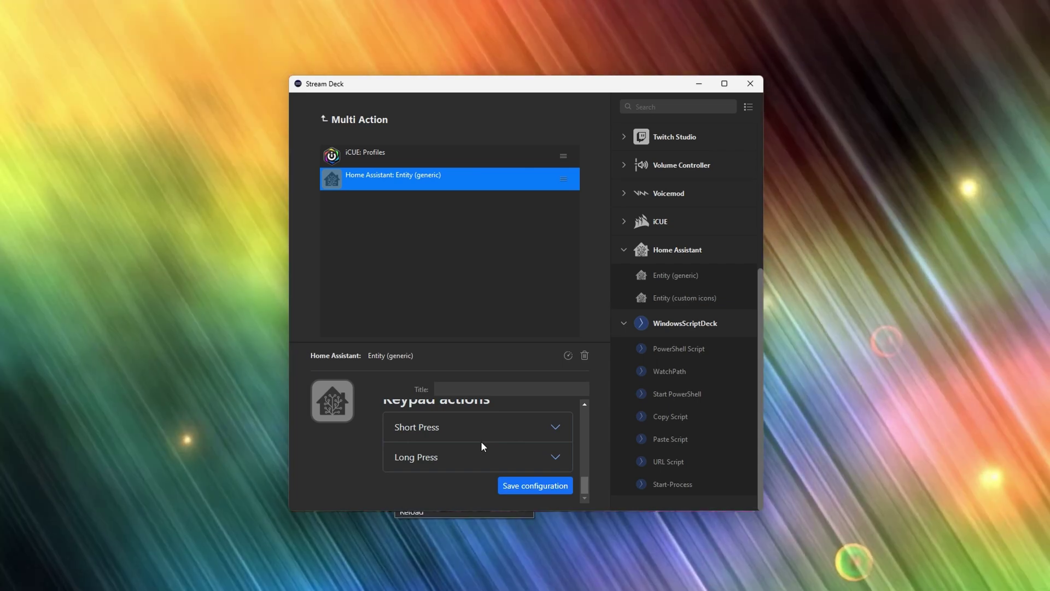
click(481, 437)
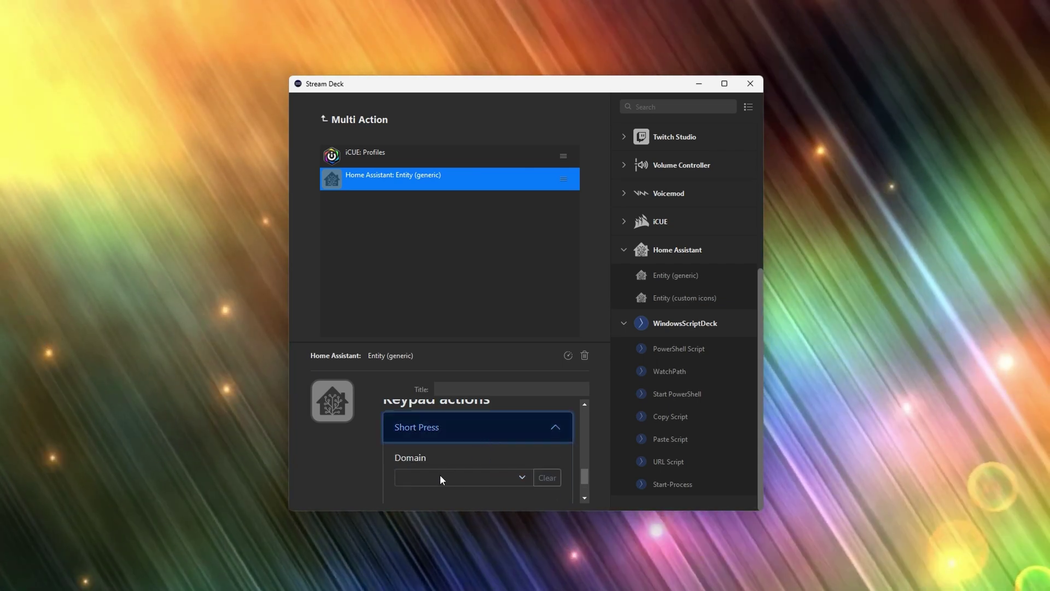
click(440, 474)
click(441, 474)
drag(582, 475, 582, 483)
click(520, 454)
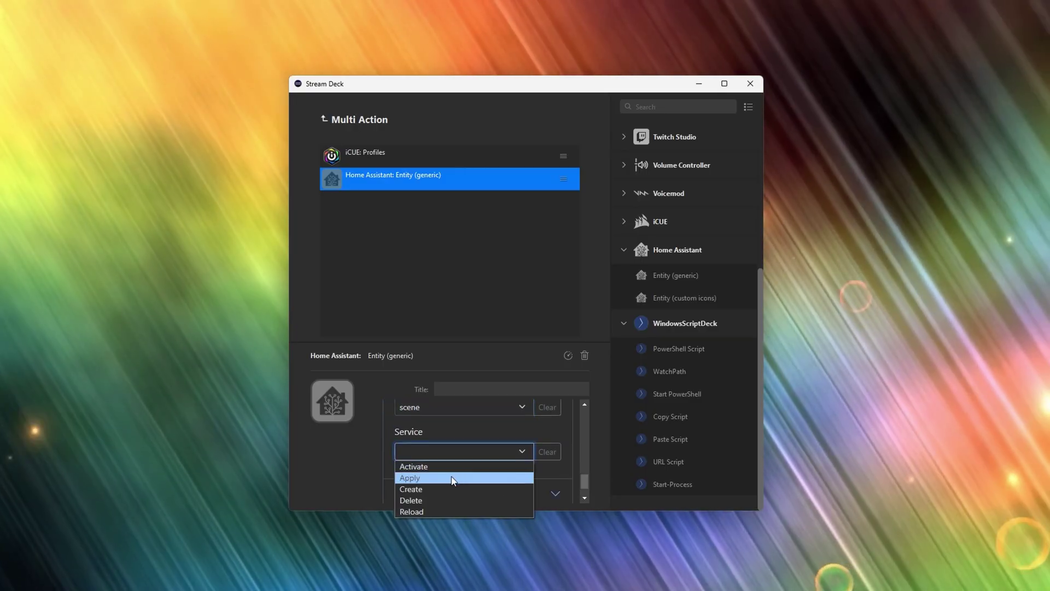
click(442, 464)
click(519, 447)
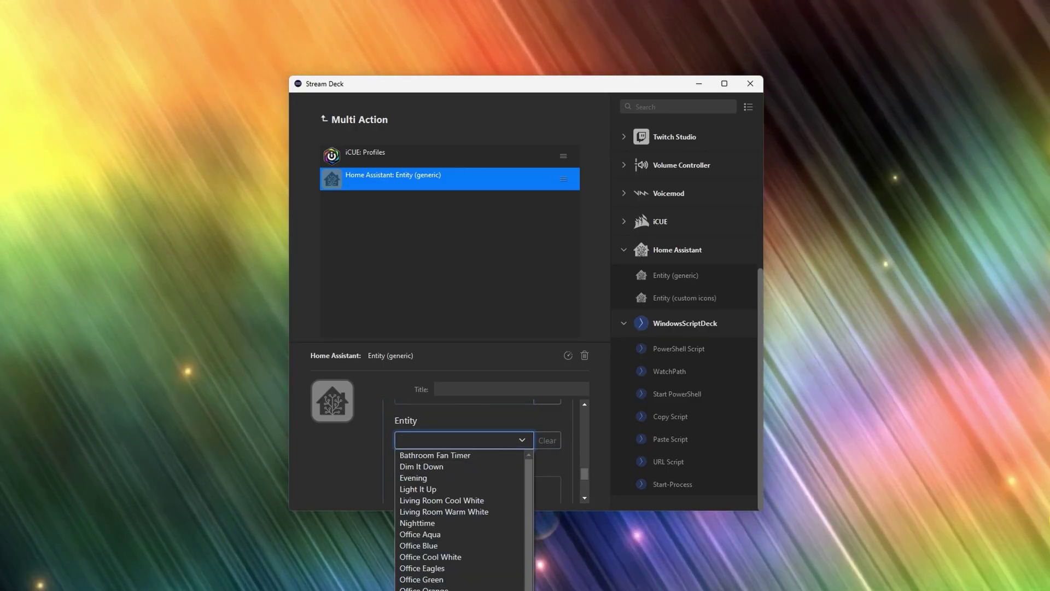
click(421, 589)
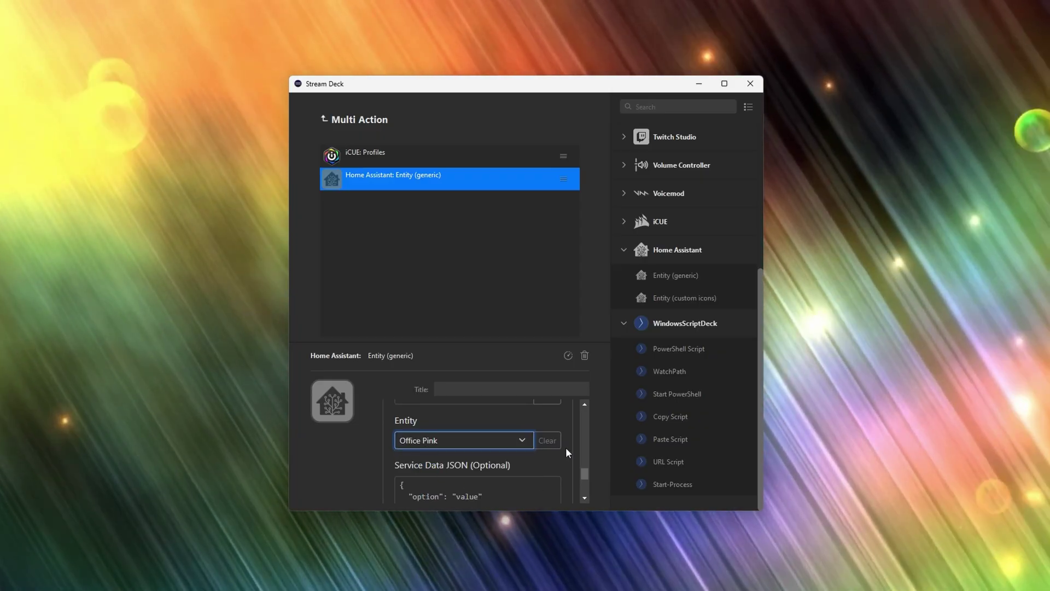
drag(582, 471, 583, 487)
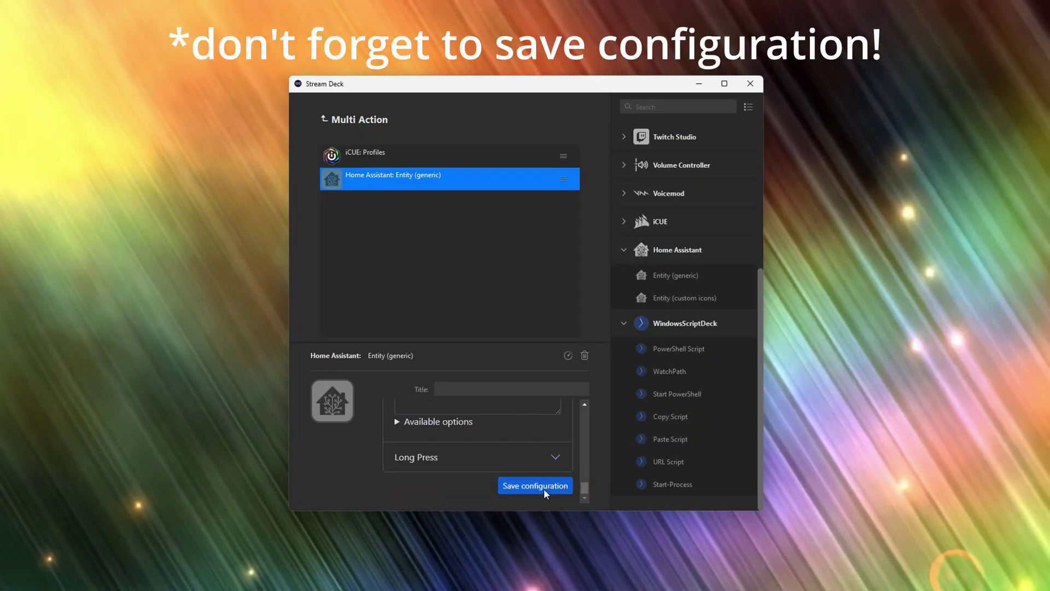
click(541, 486)
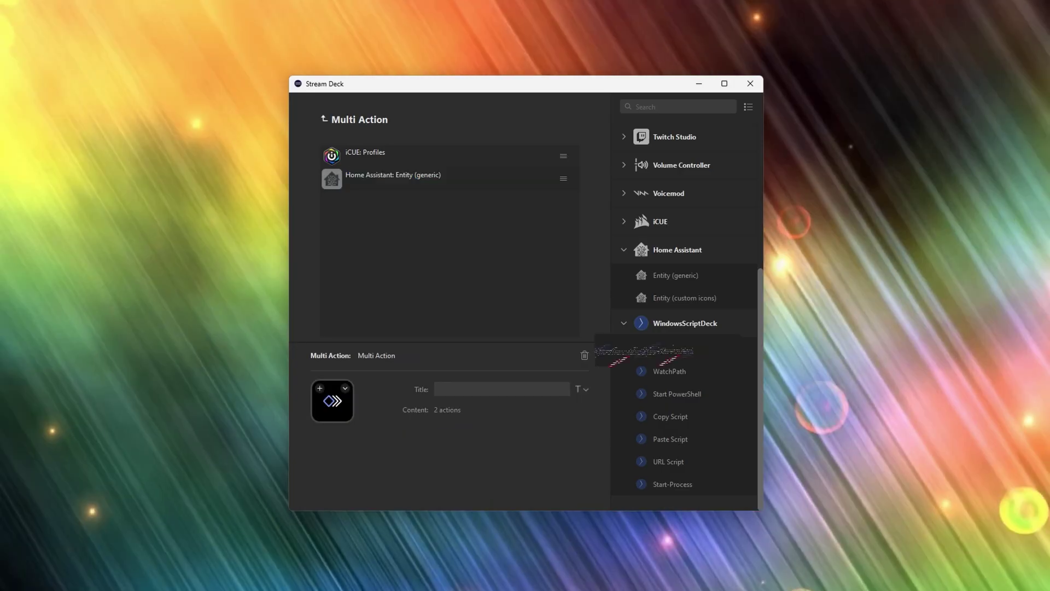
Add a PowerShell Script step and paste the Lively setwp command into When Pressed.
drag(410, 273, 410, 267)
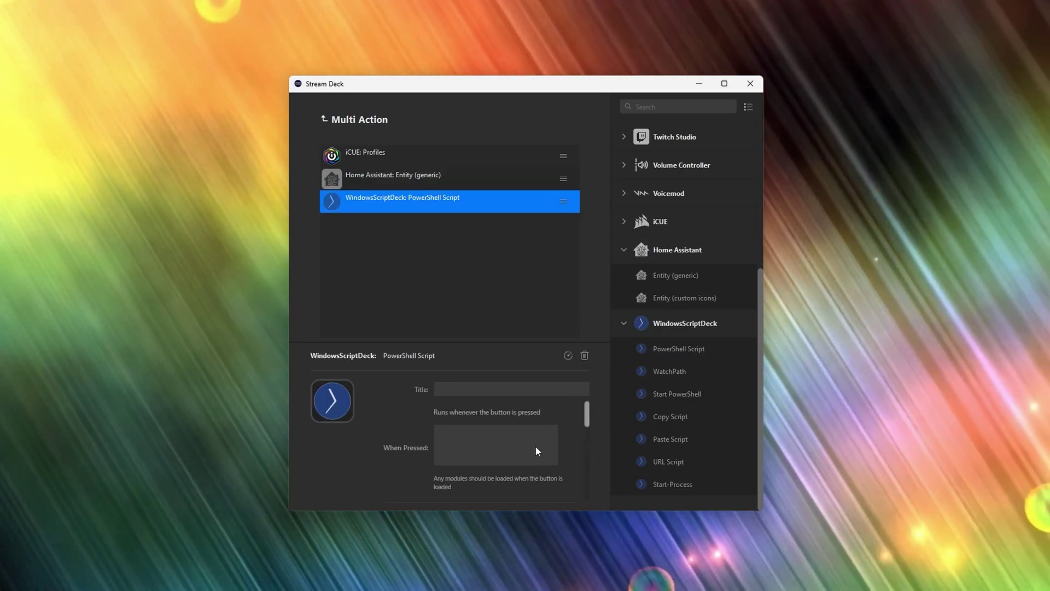
click(535, 445)
key(ctrl+v)
Select the lively.exe path and the HA Wallpaper - Pink.png image path in the script.
click(477, 442)
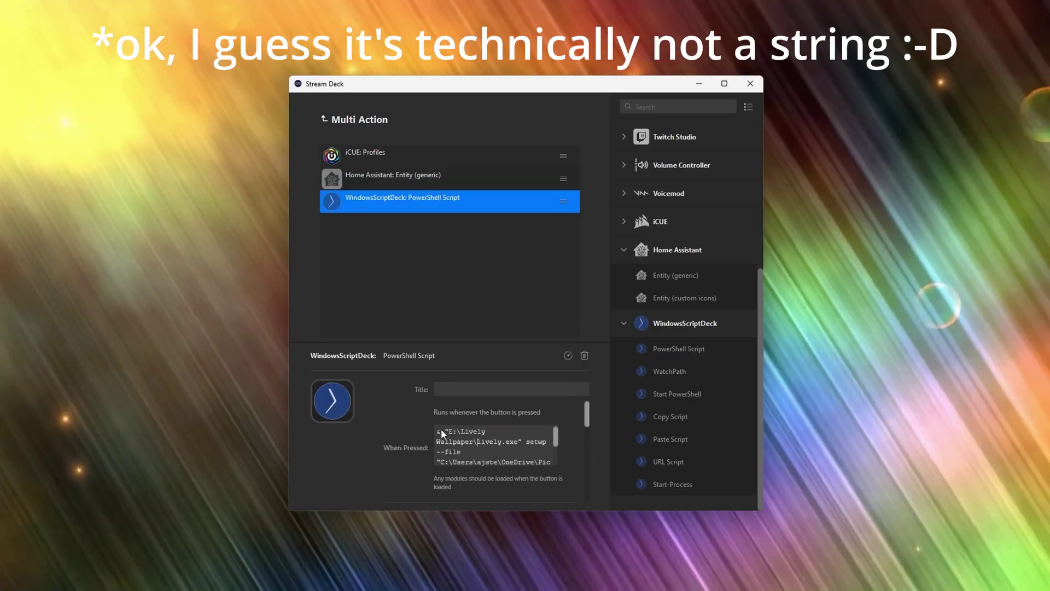
scroll(464, 437, down, 2)
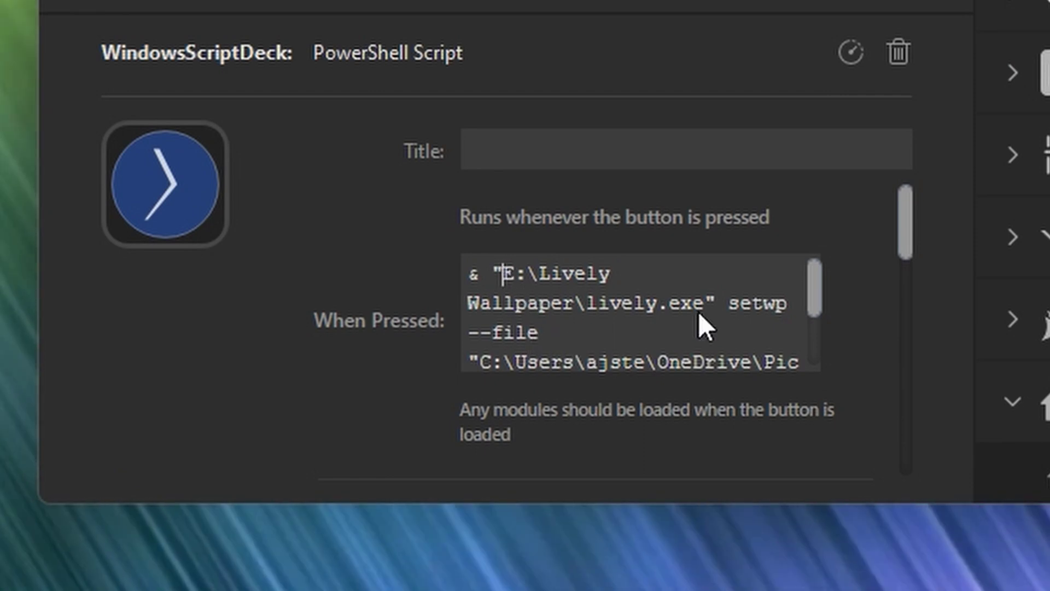
shift+click(700, 309)
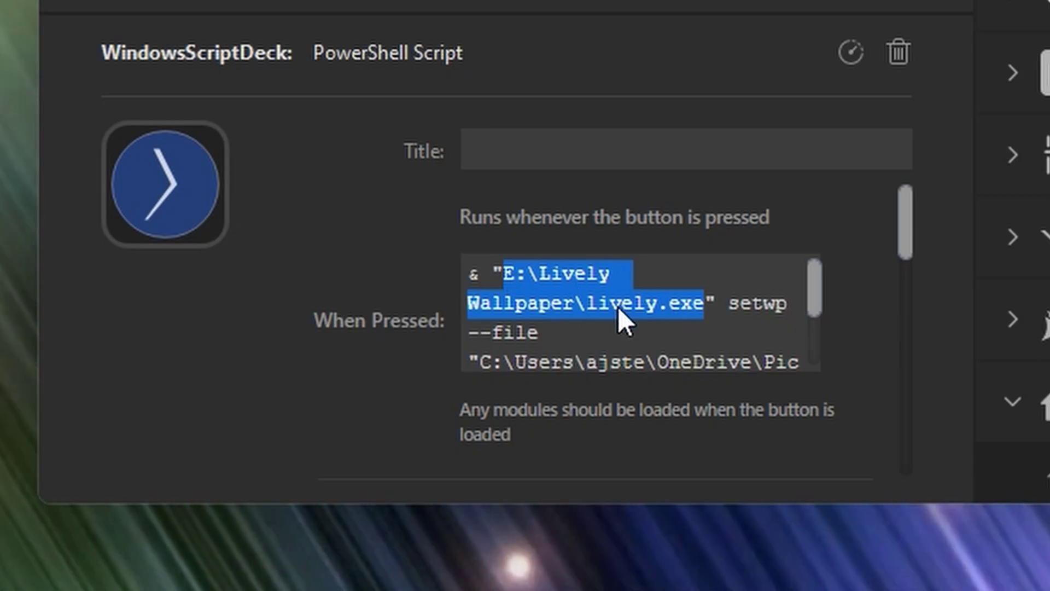
drag(813, 290, 812, 339)
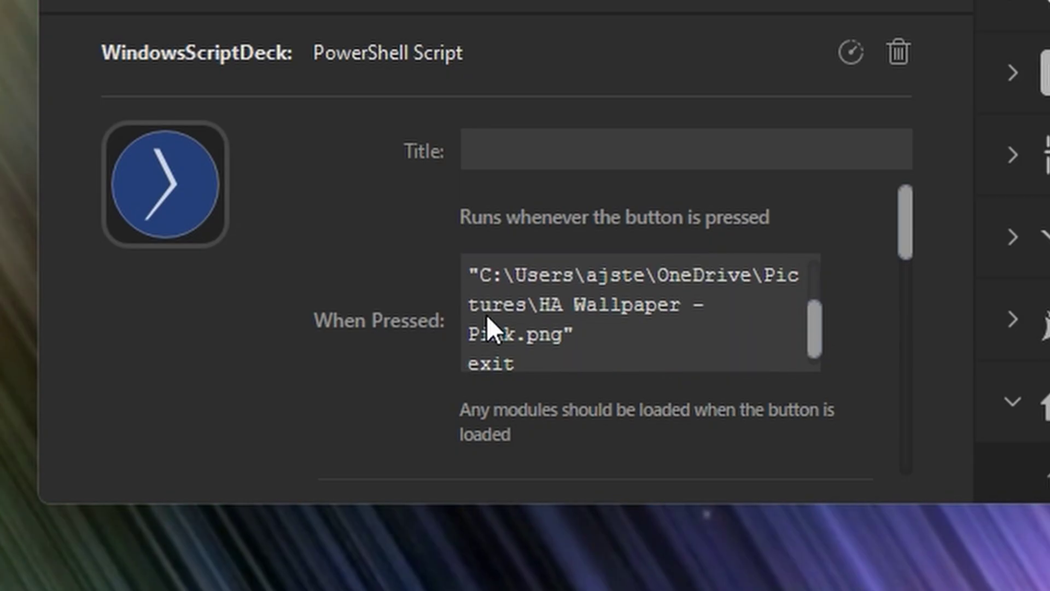
drag(562, 335, 479, 275)
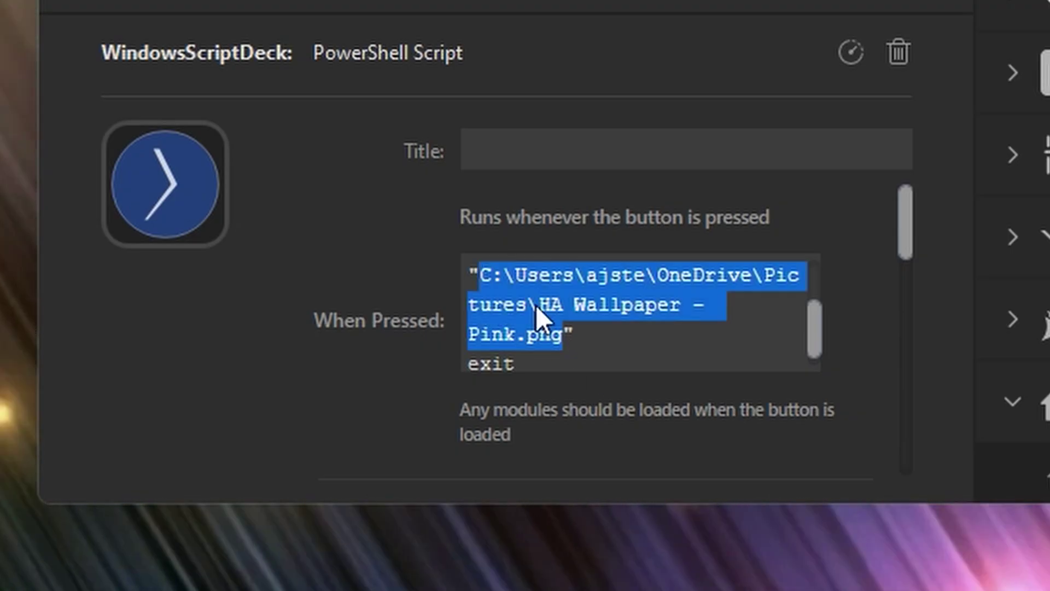